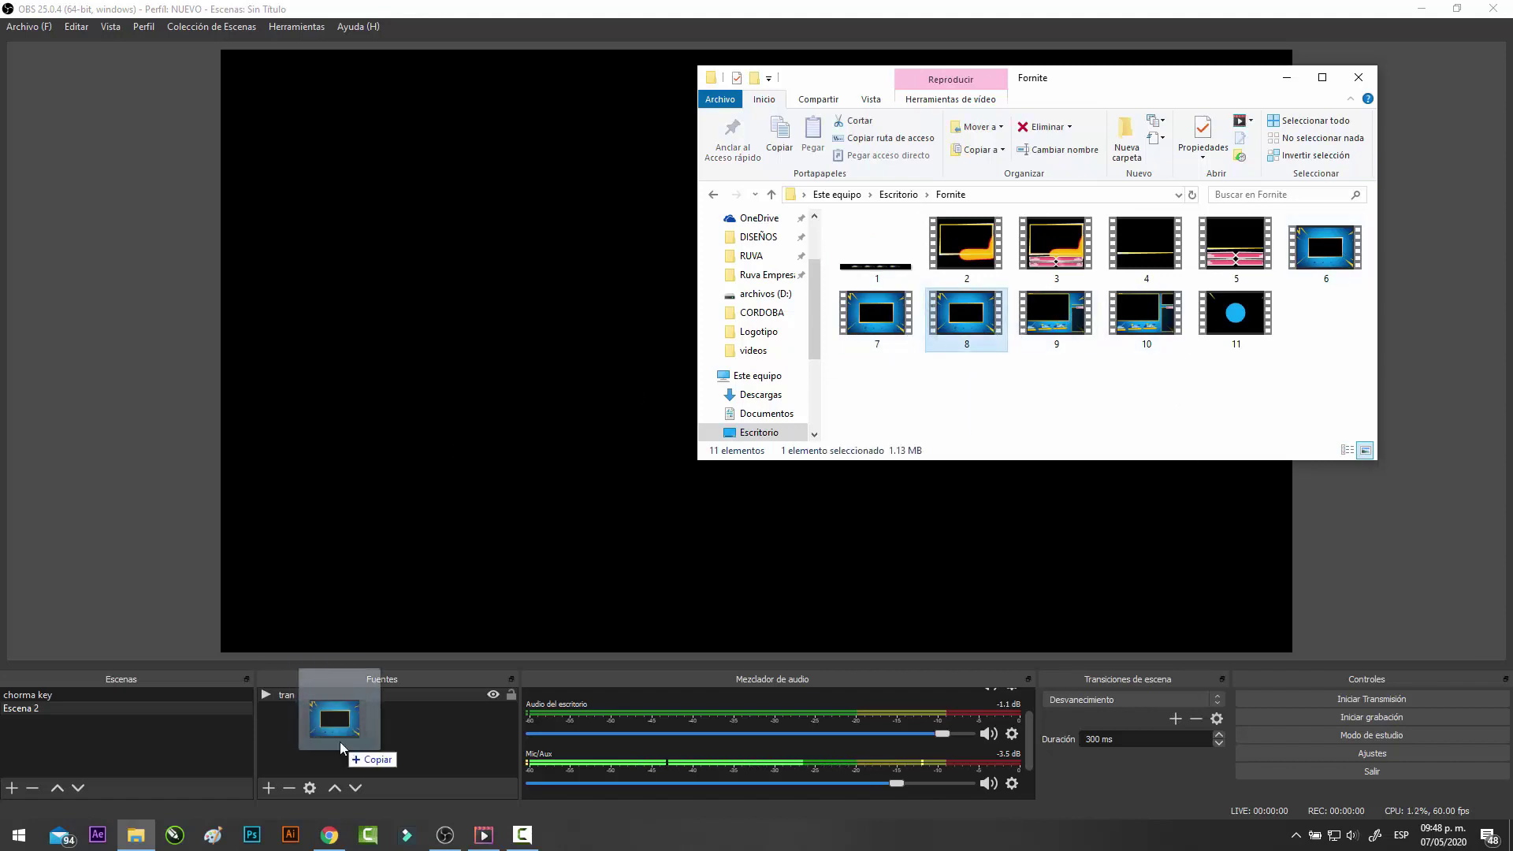
- Add clip 8 from the Fornite folder as a media source in Escena 2 and rename the source to ending
{"action": "left_click_drag", "start_coordinate": [341, 747], "coordinate": [341, 747]}
{"action": "left_click", "coordinate": [427, 404]}
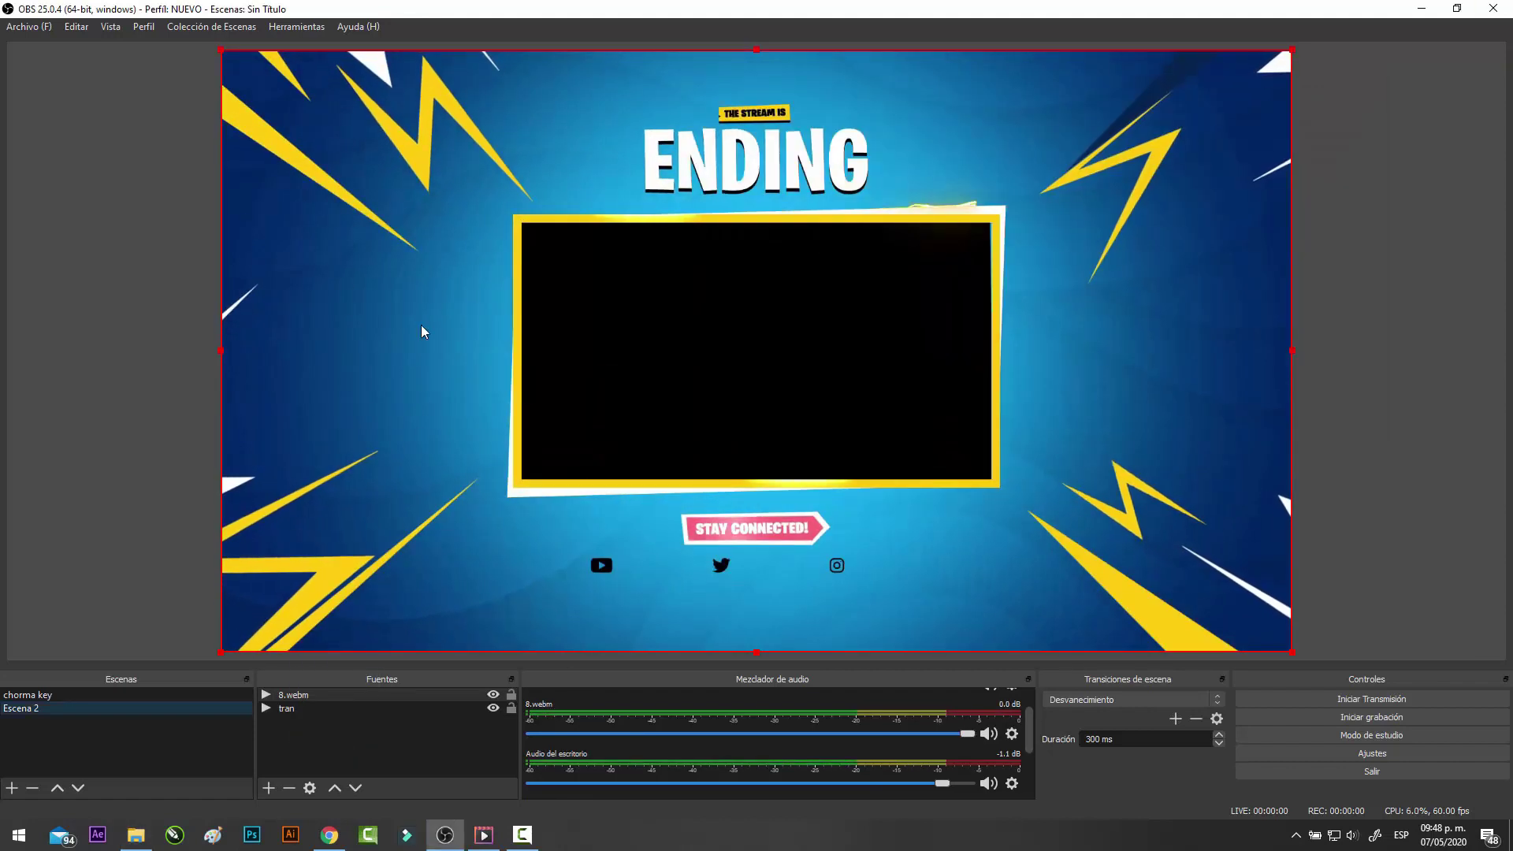
{"action": "left_click", "coordinate": [310, 695]}
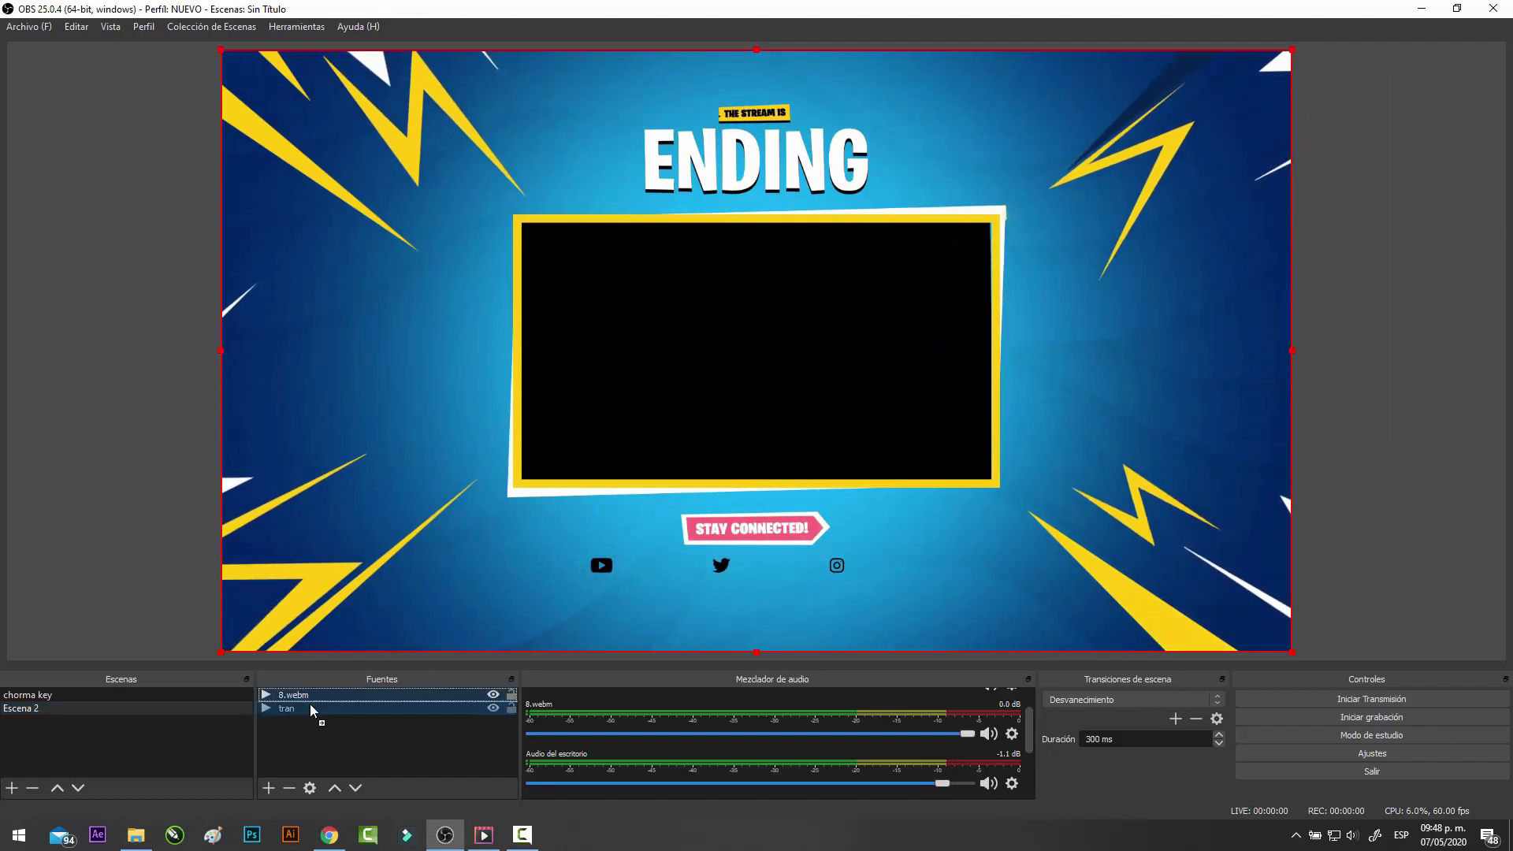
{"action": "right_click", "coordinate": [319, 694]}
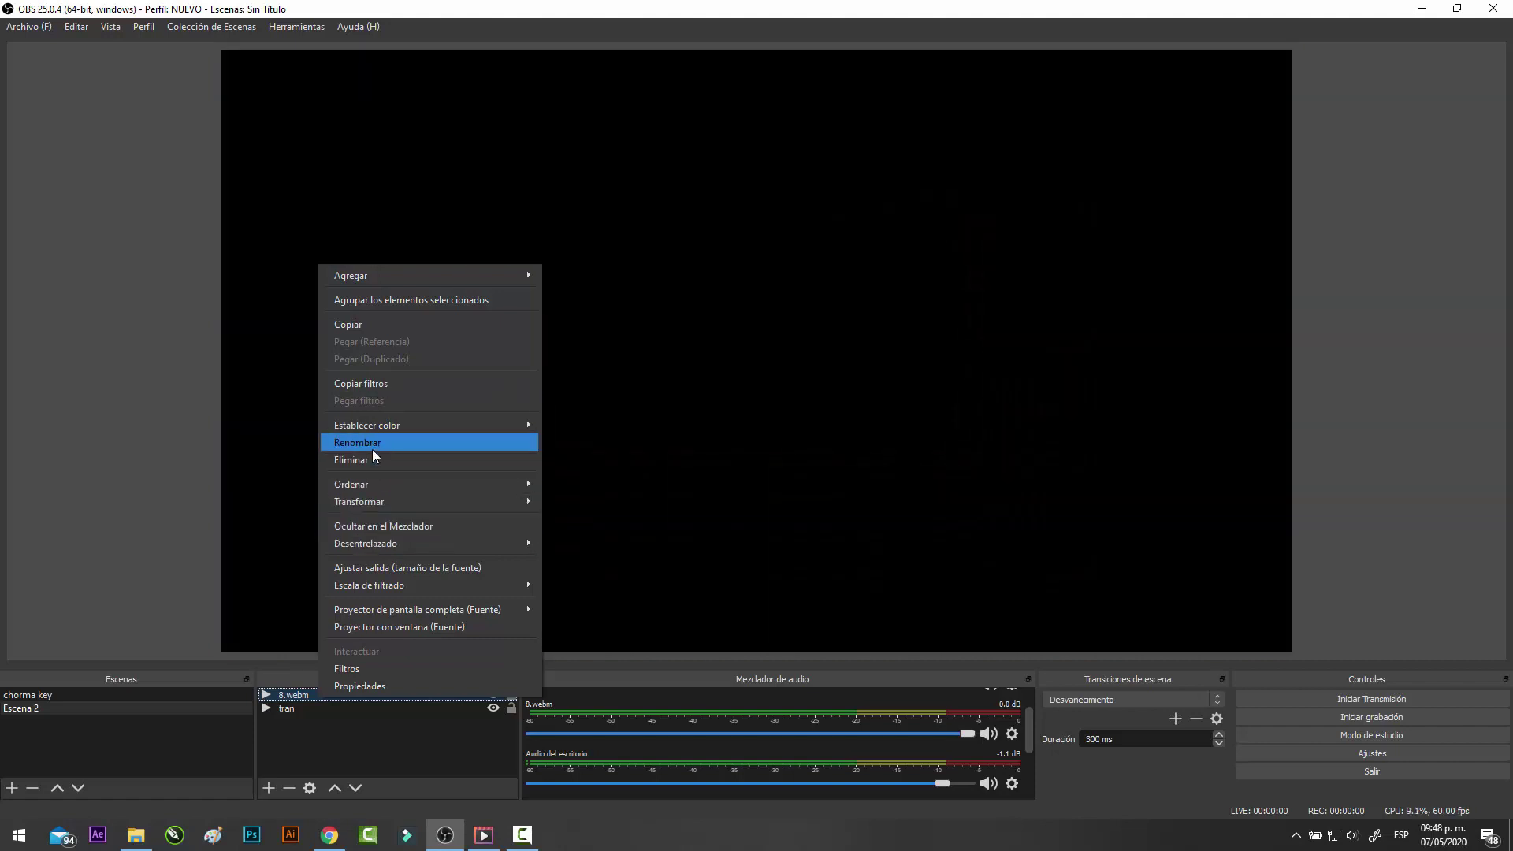
{"action": "left_click", "coordinate": [373, 450]}
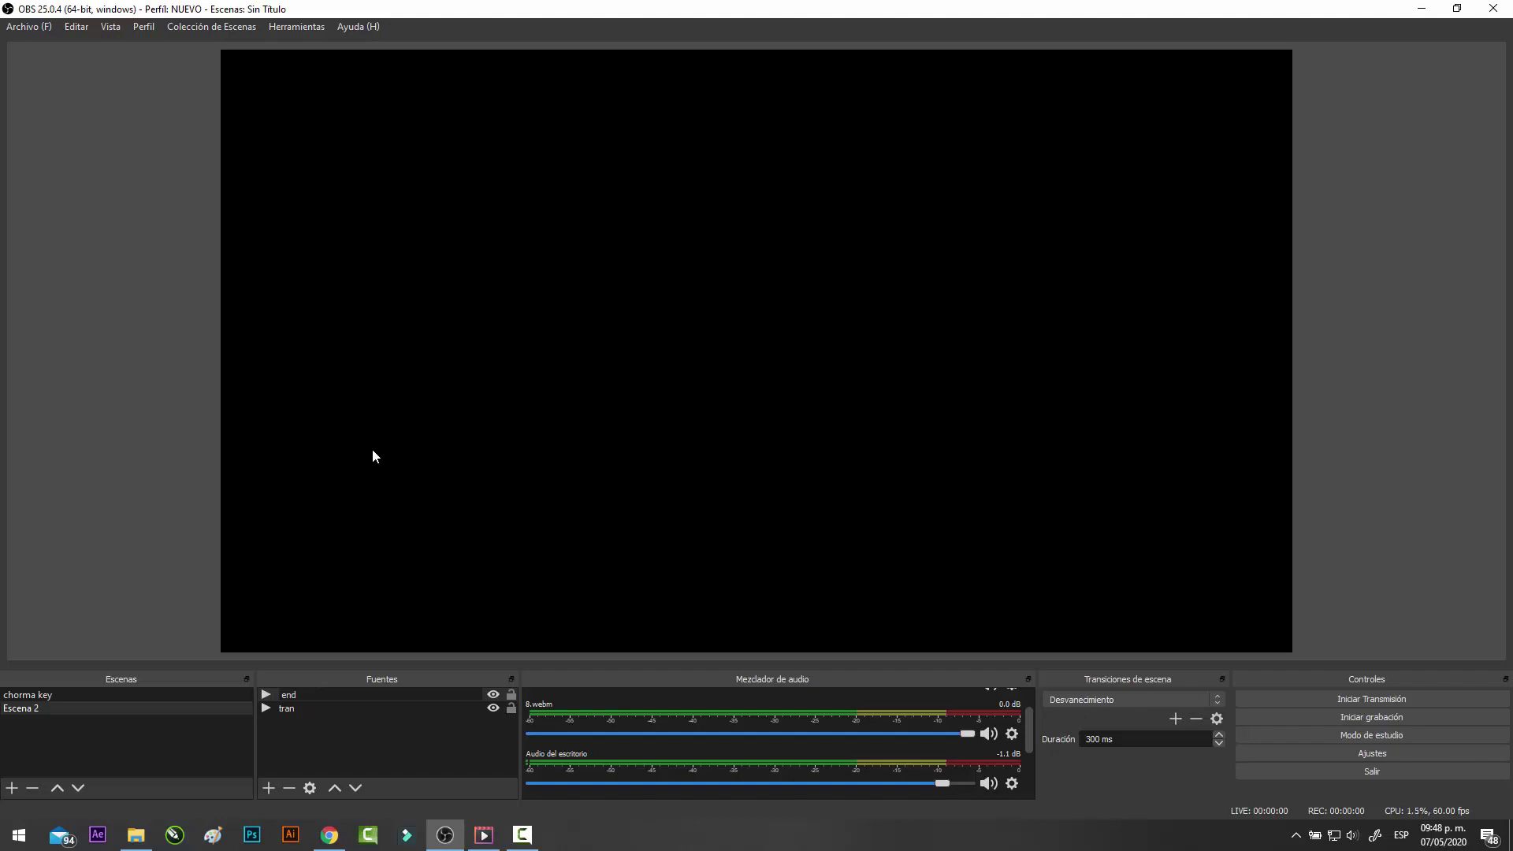
- Move the ending source below tran and enable looping (Bucle) in its properties
{"action": "left_click_drag", "start_coordinate": [299, 697], "coordinate": [302, 714]}
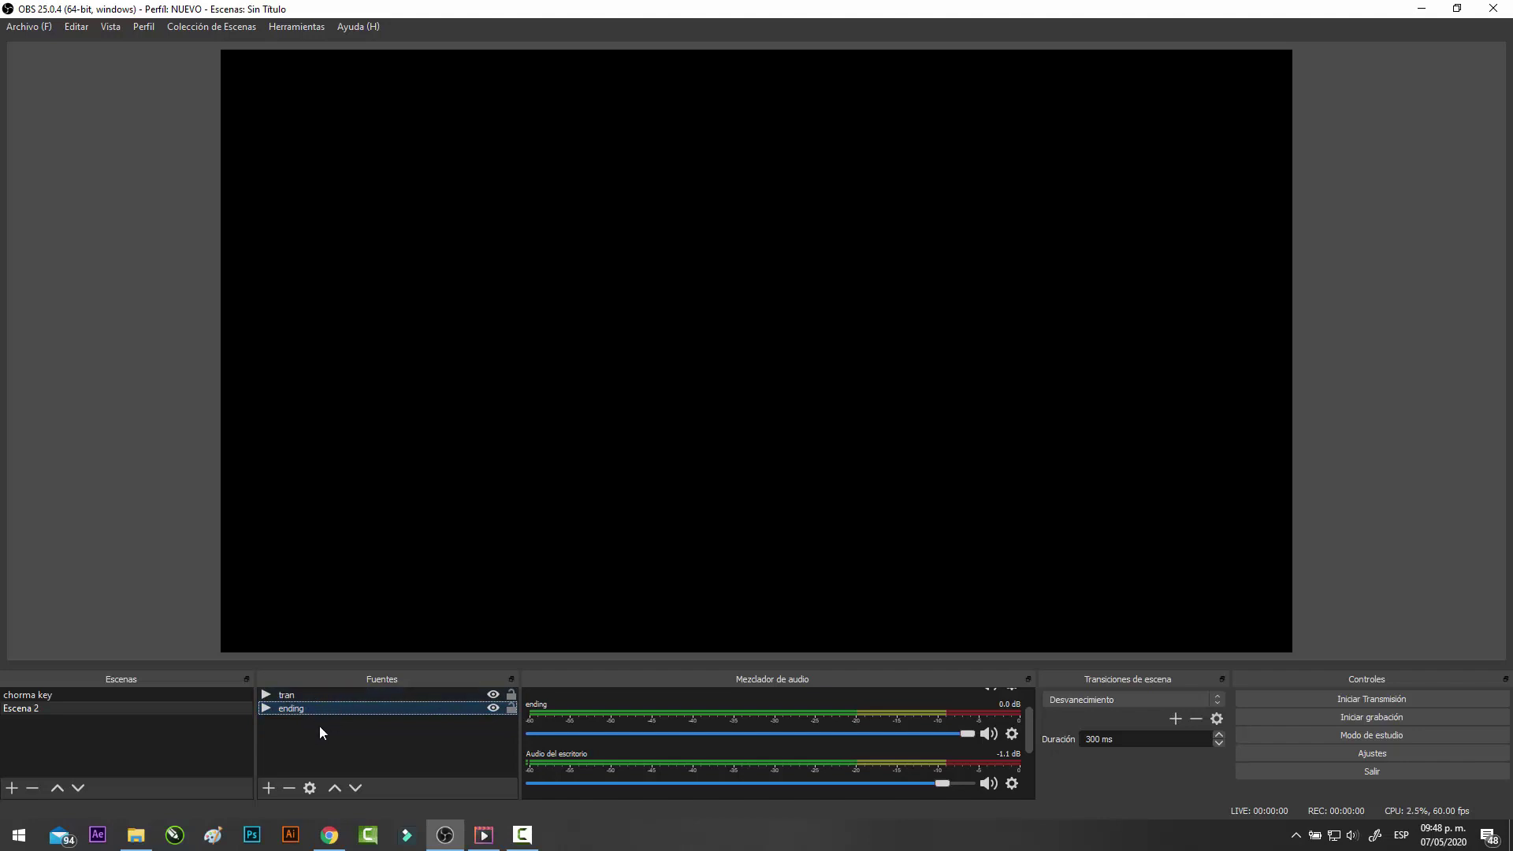
{"action": "double_click", "coordinate": [298, 711]}
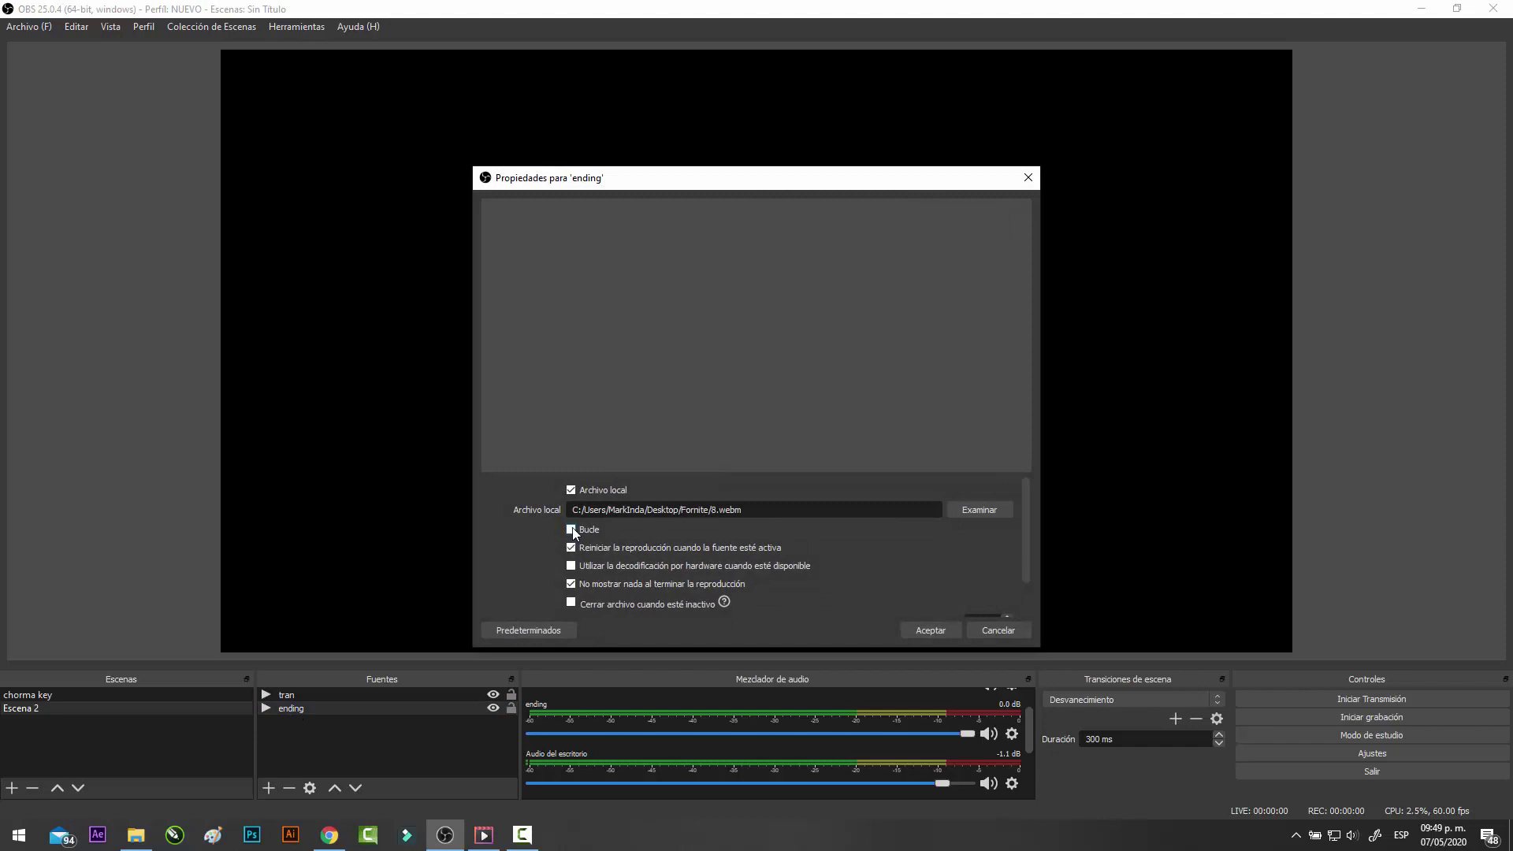
{"action": "left_click", "coordinate": [922, 628]}
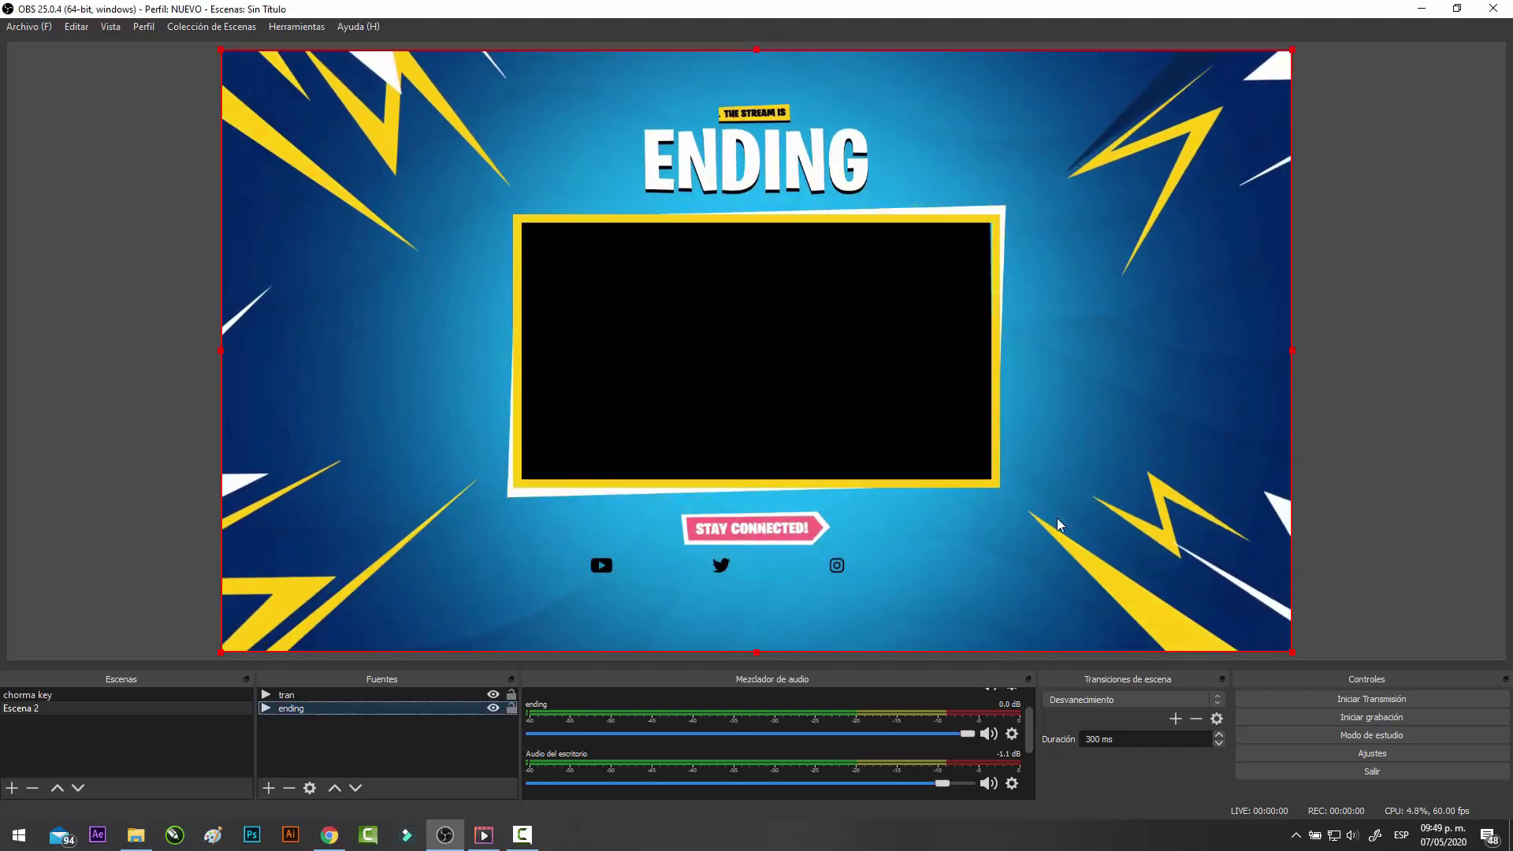
- Add a new video capture device source with its default name, using the Integrated Webcam as the device
{"action": "left_click", "coordinate": [269, 787]}
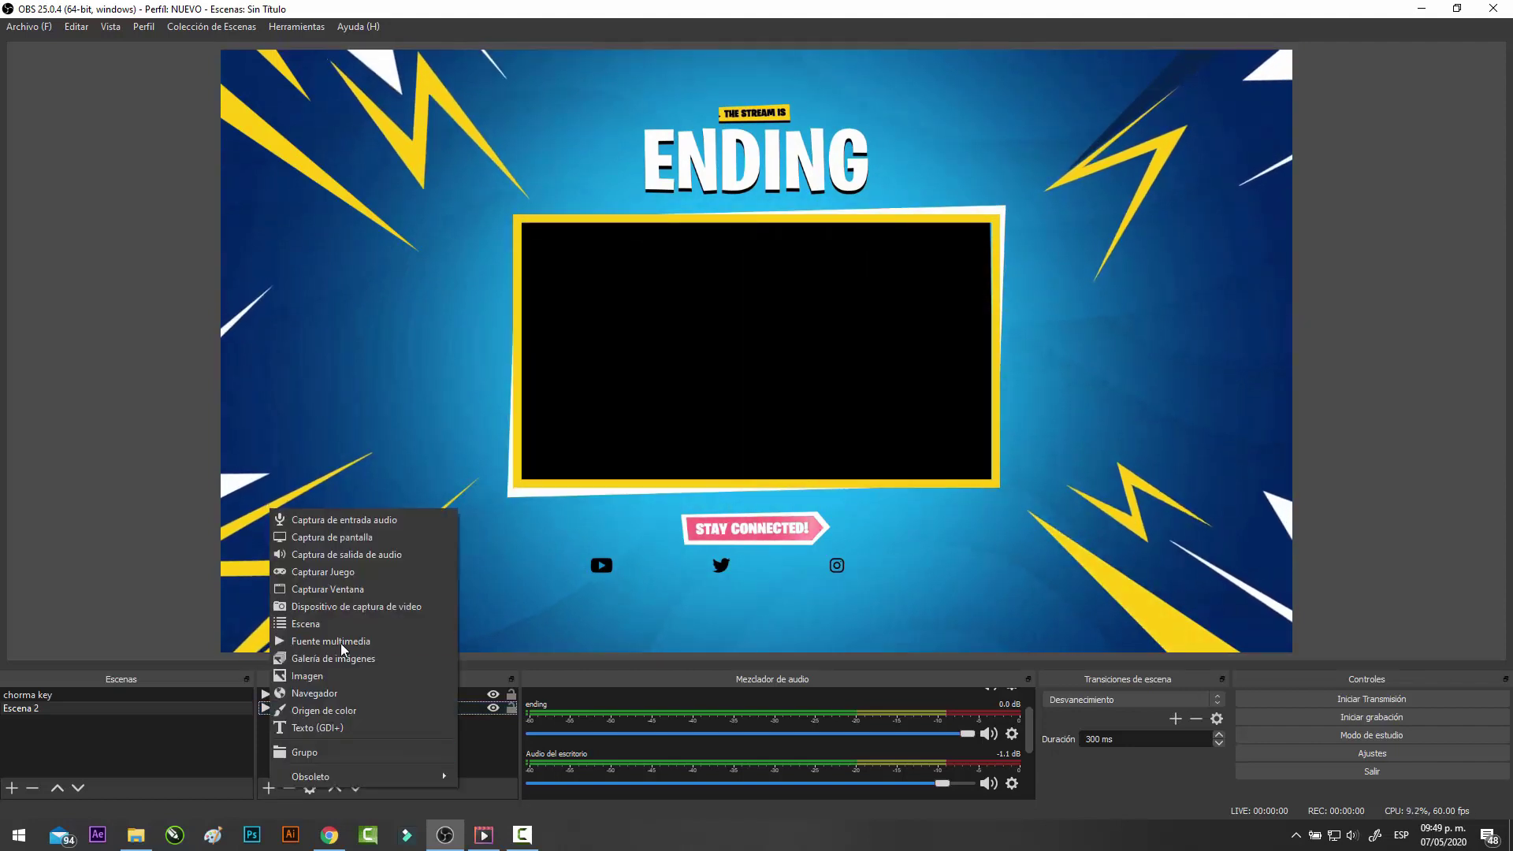
{"action": "left_click", "coordinate": [382, 608]}
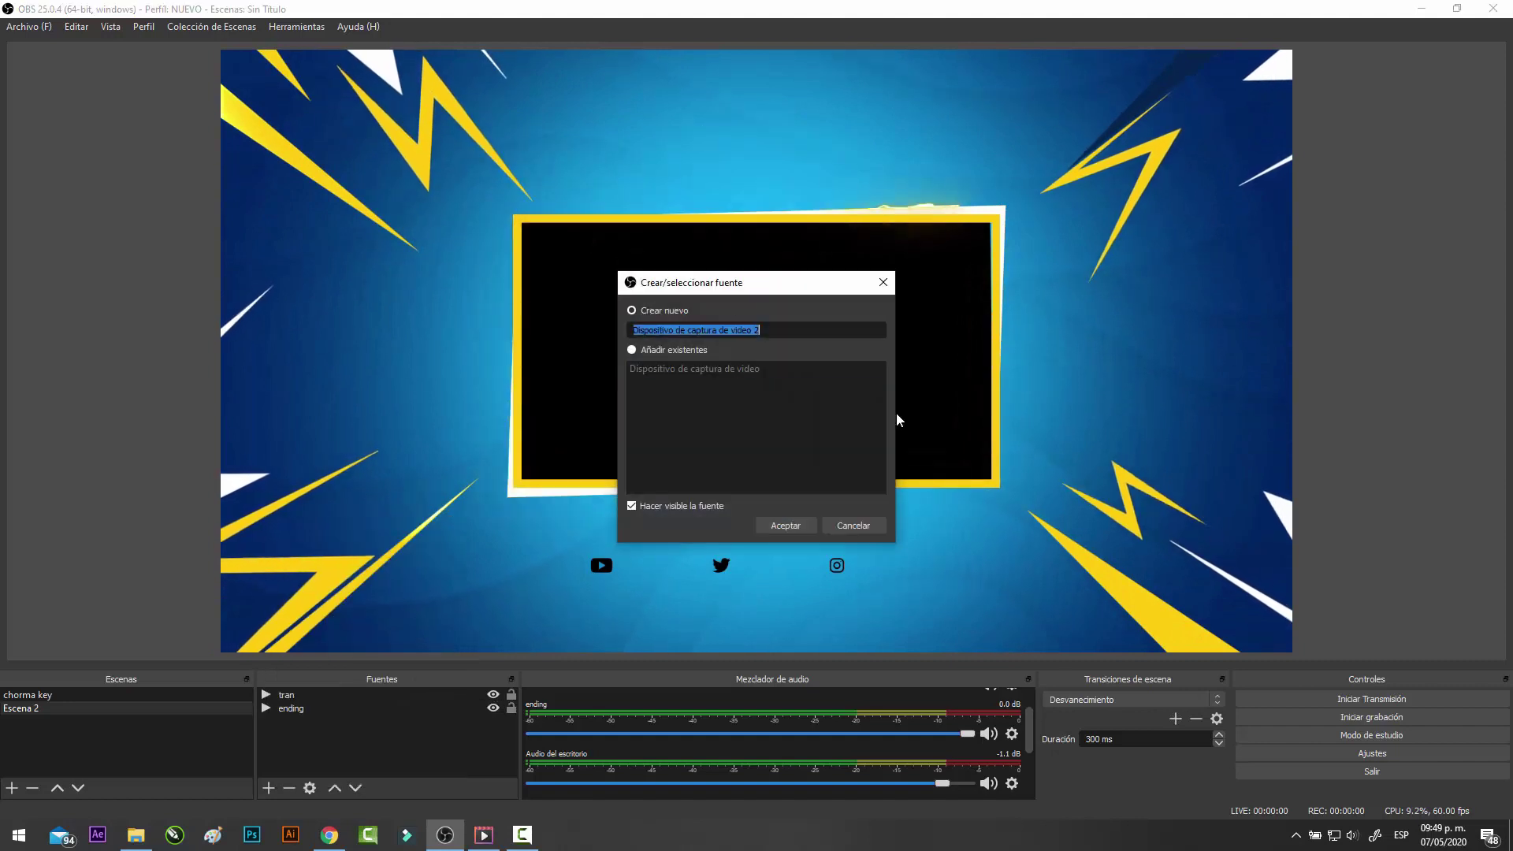
{"action": "left_click", "coordinate": [786, 526]}
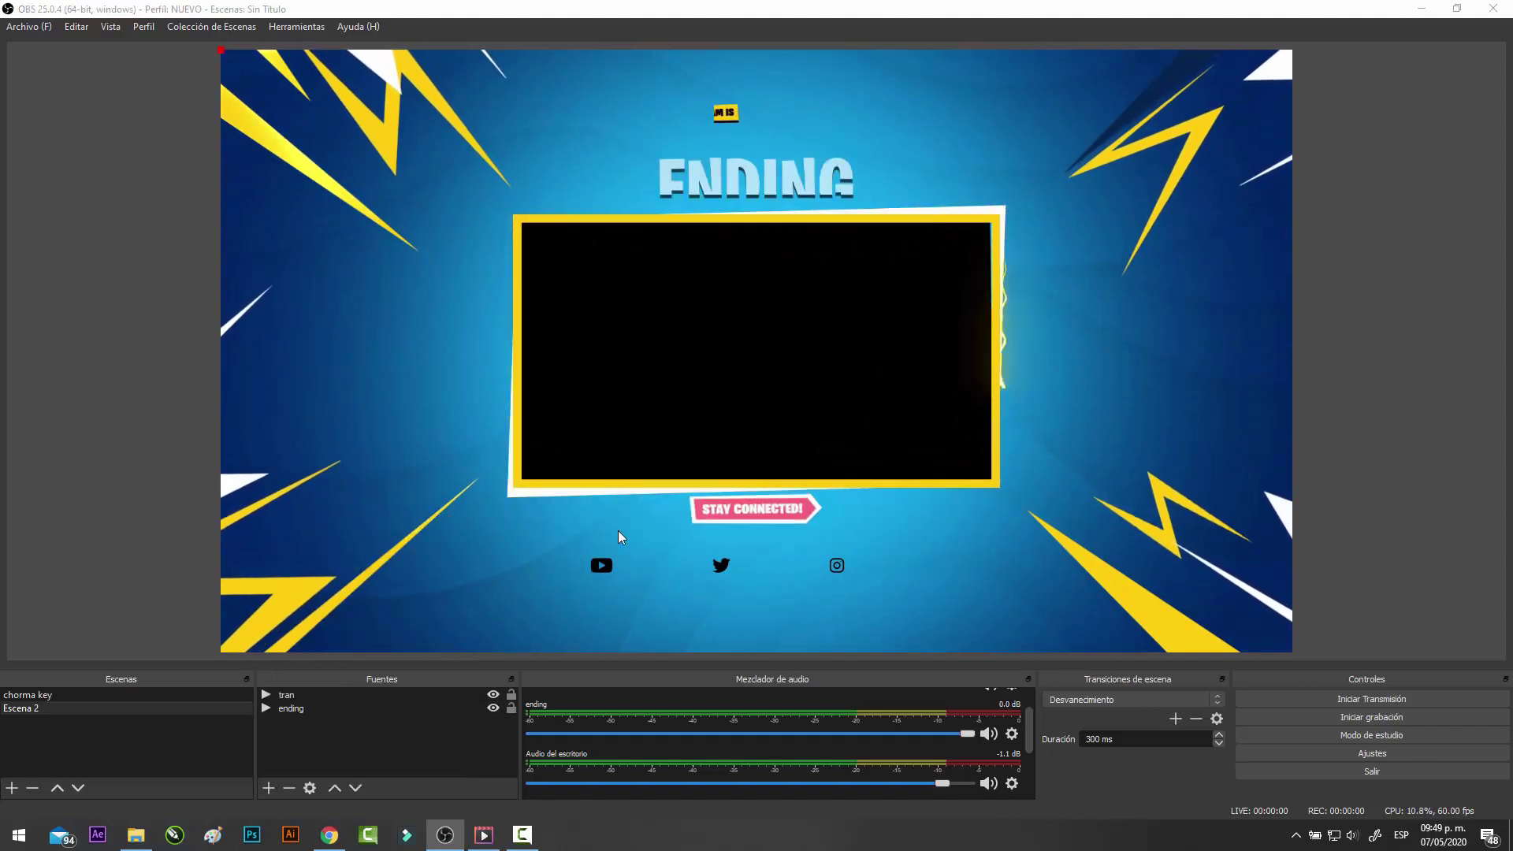
{"action": "left_click", "coordinate": [627, 386]}
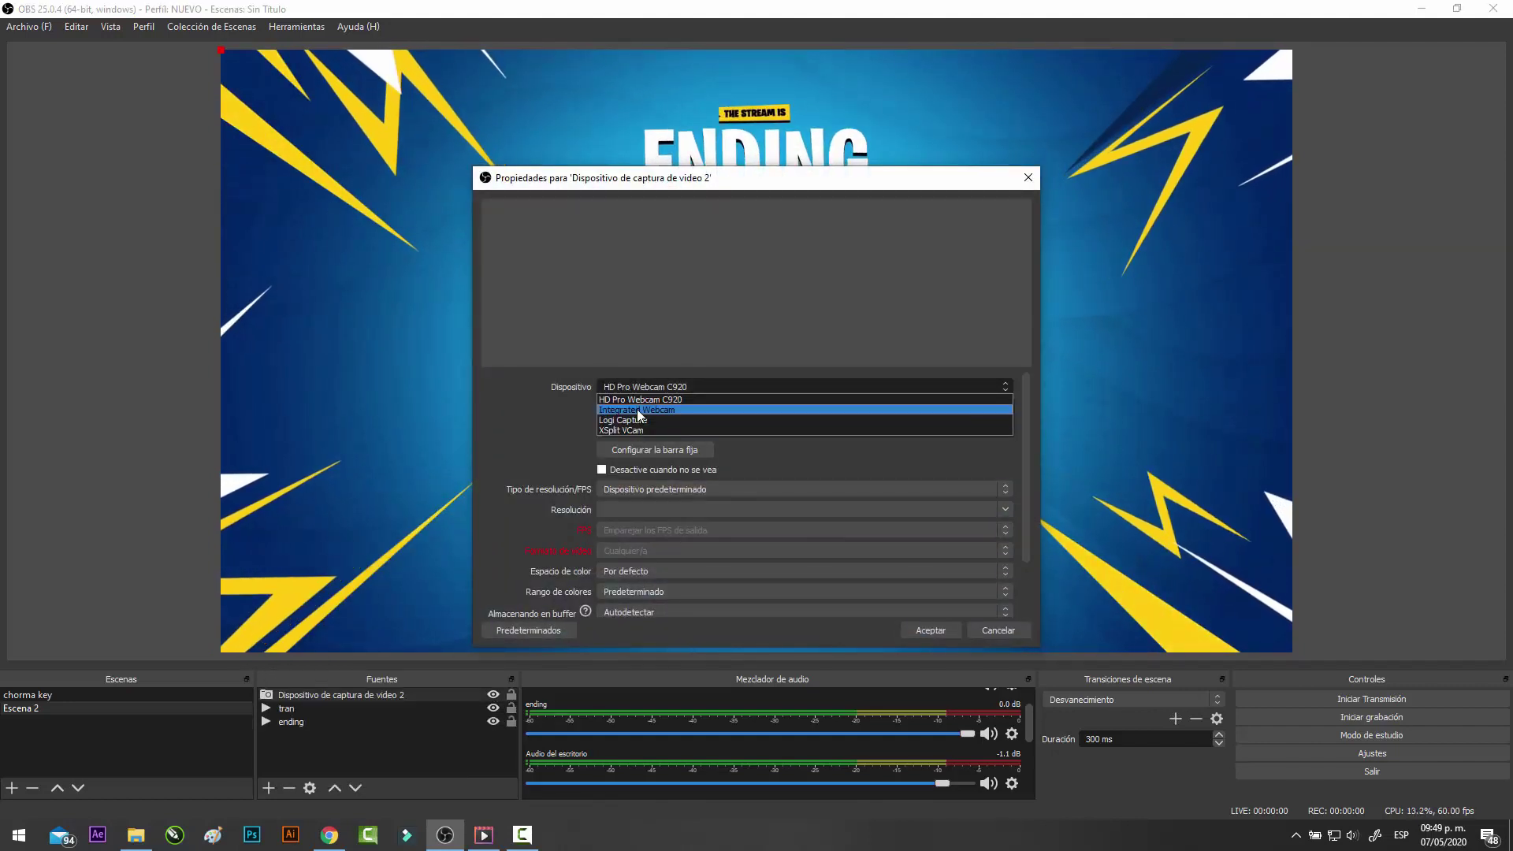
{"action": "left_click", "coordinate": [635, 410]}
{"action": "left_click", "coordinate": [921, 629]}
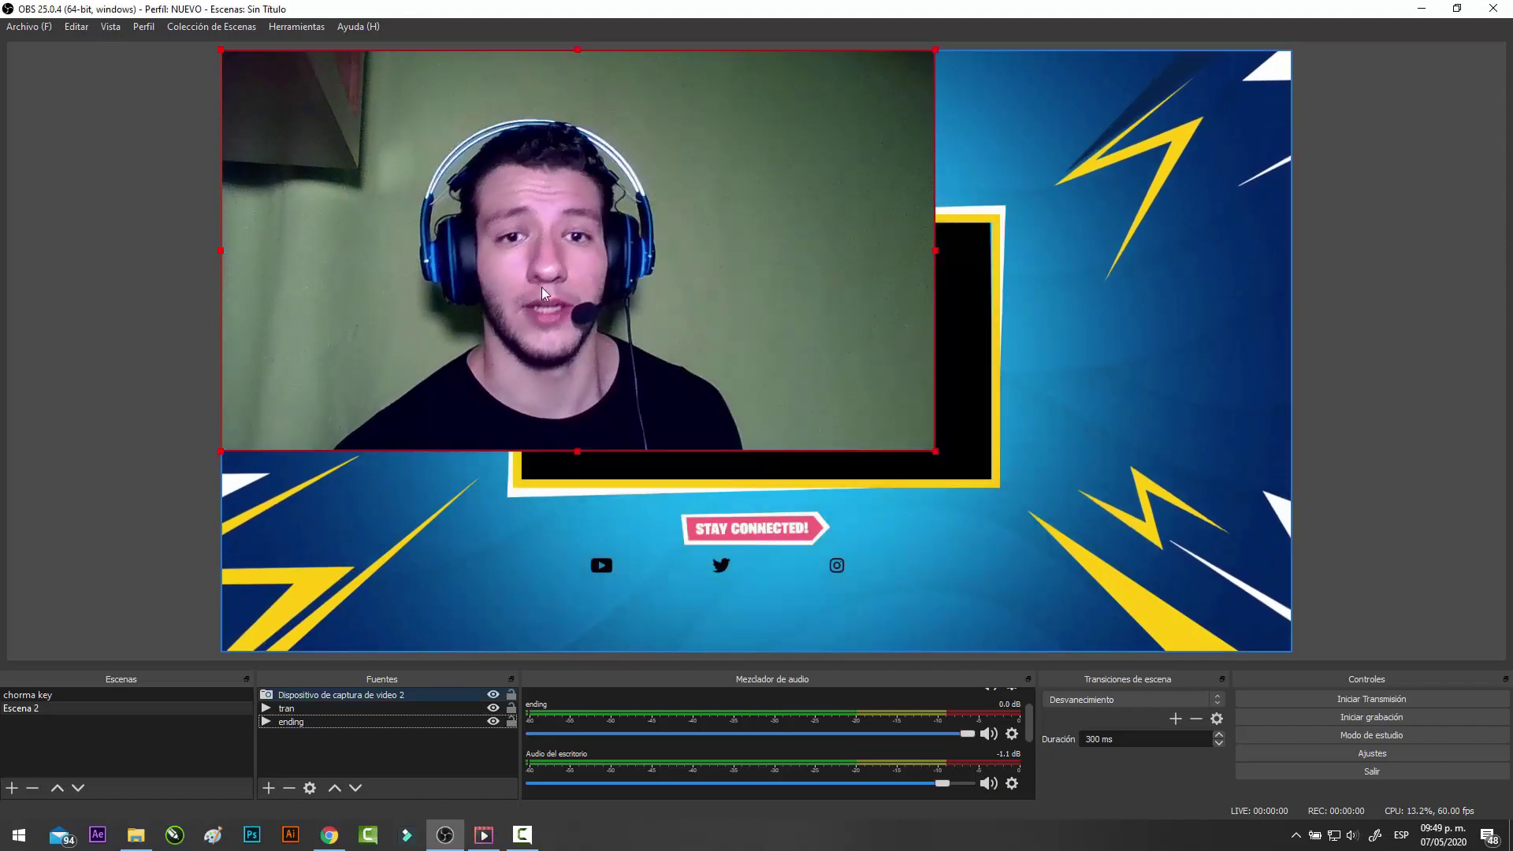
- Send the webcam source beneath ending and scale it to fit inside the yellow frame of the ending screen
{"action": "left_click_drag", "start_coordinate": [459, 230], "coordinate": [656, 309]}
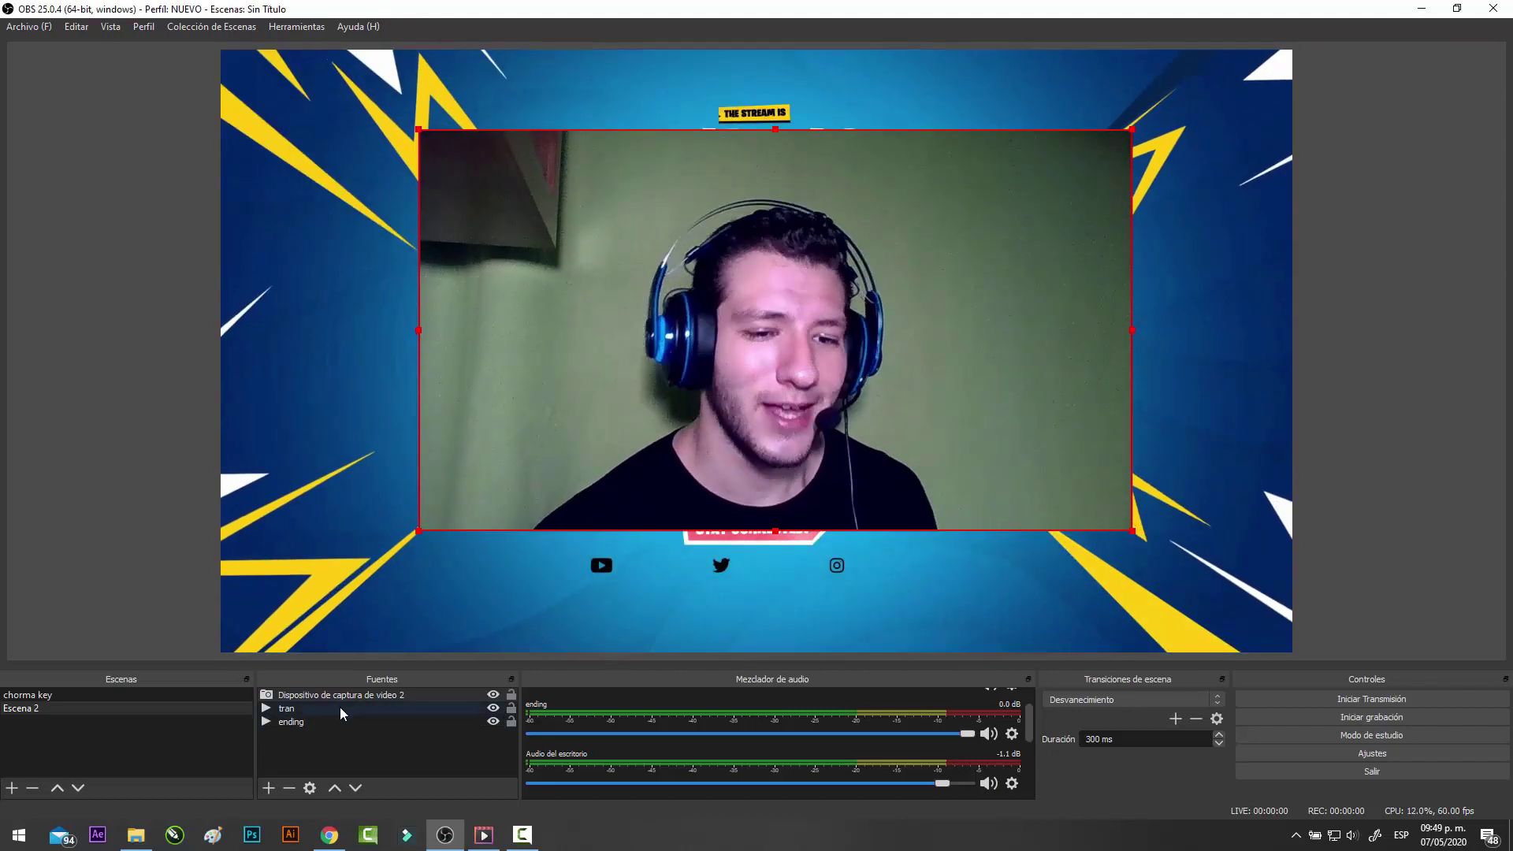
{"action": "left_click_drag", "start_coordinate": [300, 694], "coordinate": [301, 729]}
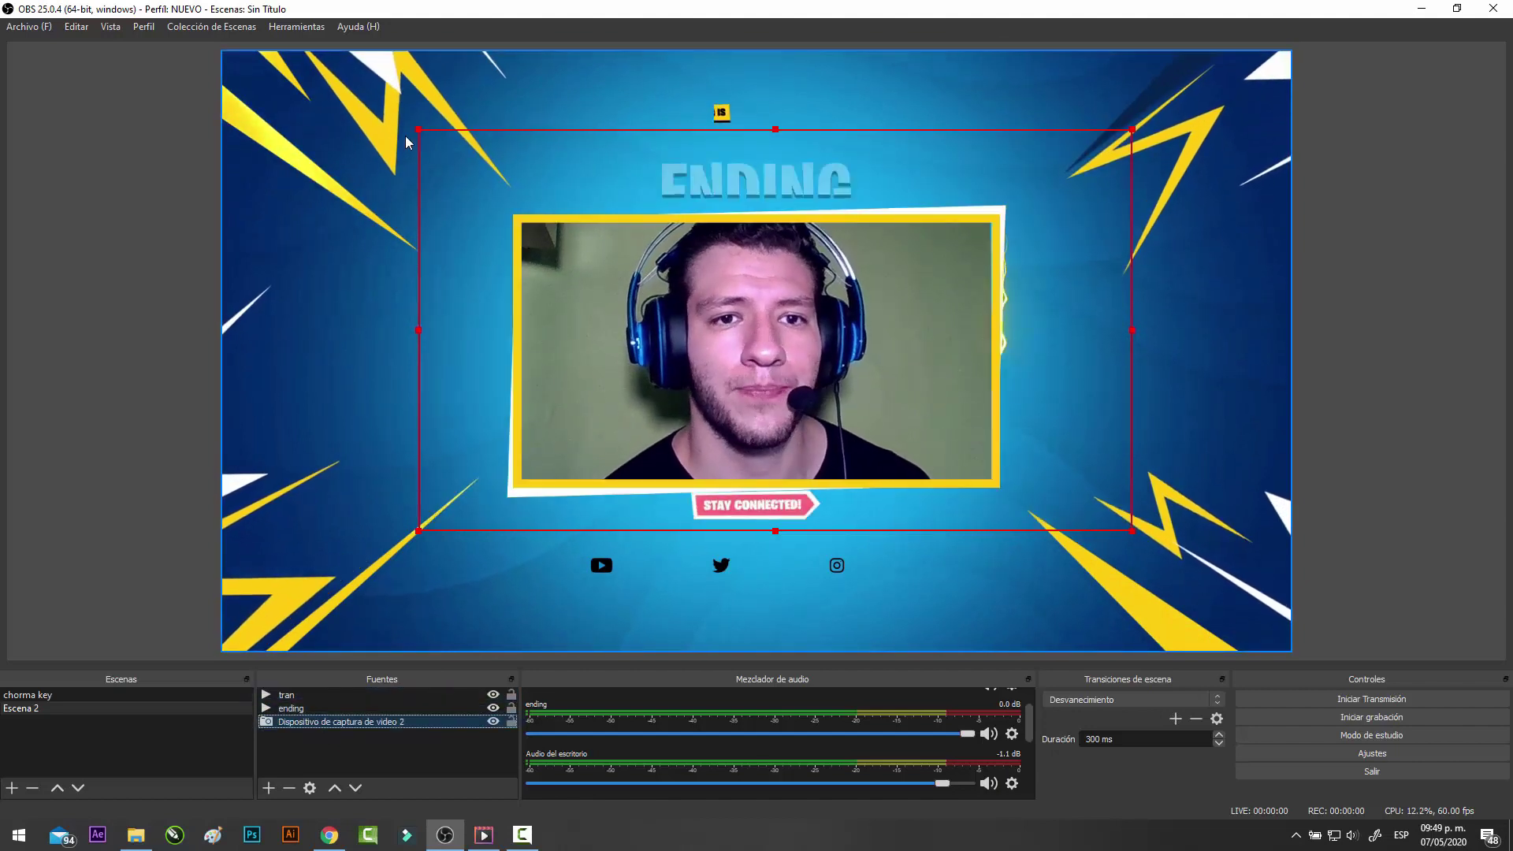
{"action": "left_click_drag", "start_coordinate": [419, 129], "coordinate": [448, 200]}
{"action": "mouse_move", "coordinate": [553, 271]}
{"action": "left_mouse_down"}
{"action": "mouse_move", "coordinate": [555, 305]}
{"action": "mouse_move", "coordinate": [542, 288]}
{"action": "left_mouse_up"}
{"action": "left_click_drag", "start_coordinate": [1071, 531], "coordinate": [997, 490]}
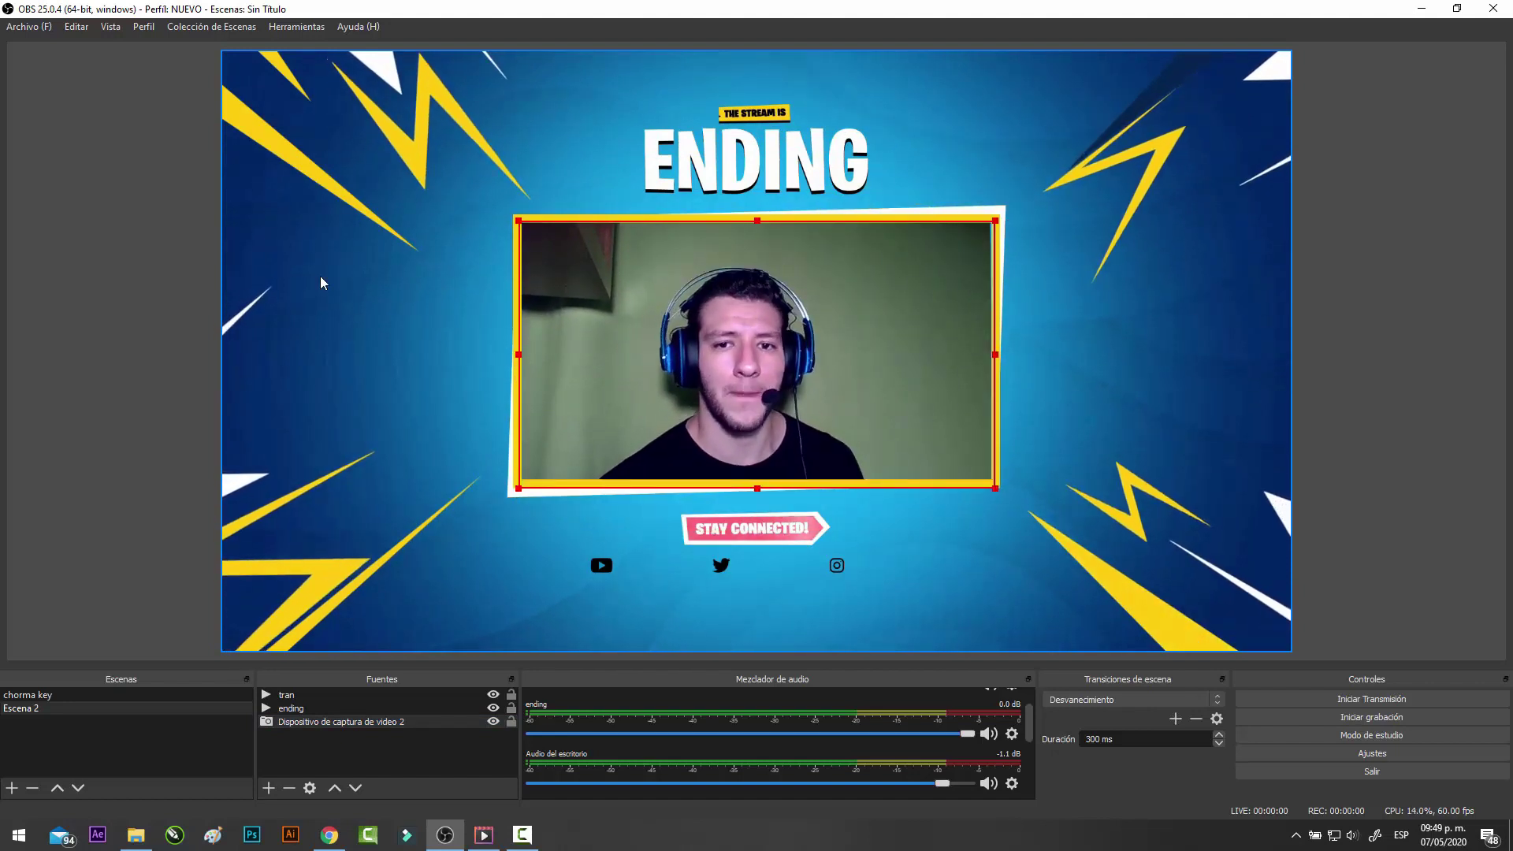
- View the chorma key scene and return to Escena 2
{"action": "left_click", "coordinate": [31, 696]}
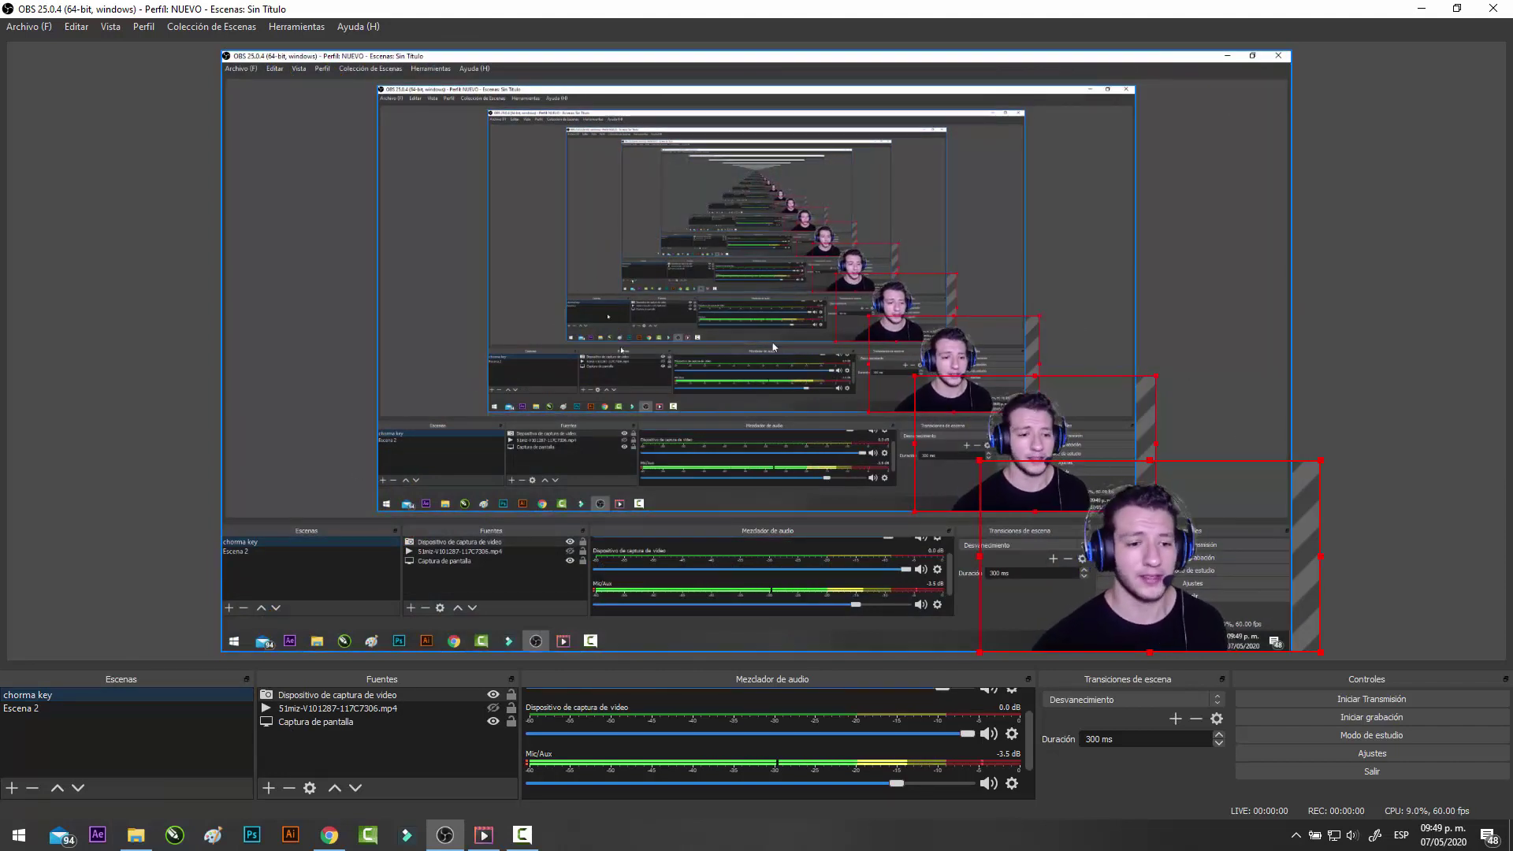
{"action": "left_click", "coordinate": [37, 709]}
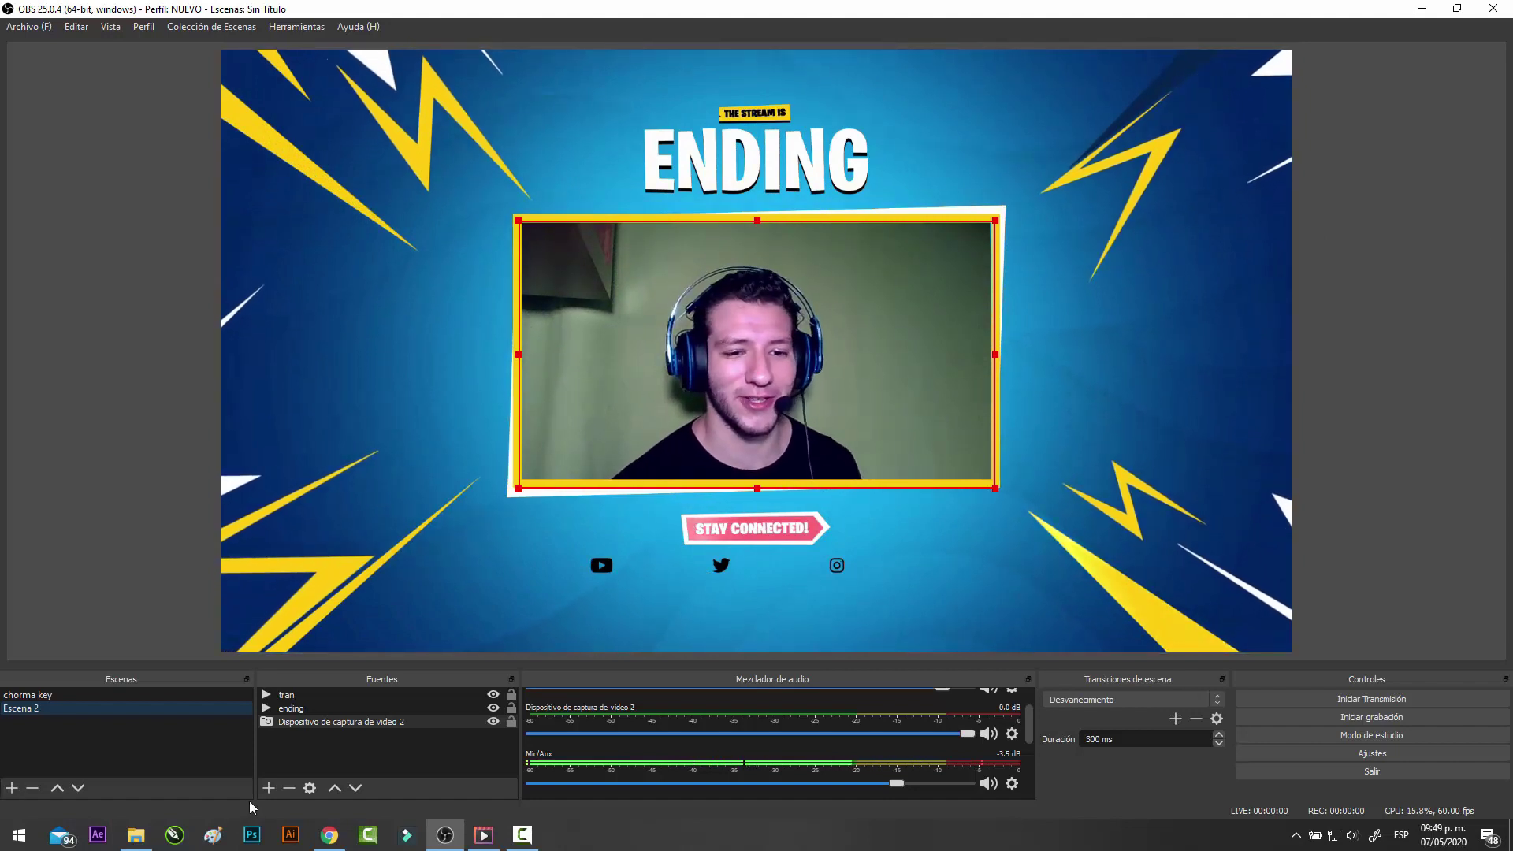
- Hide the ending source and add clip 2 from the Fornite folder to Escena 2 as a source
{"action": "left_click", "coordinate": [136, 834]}
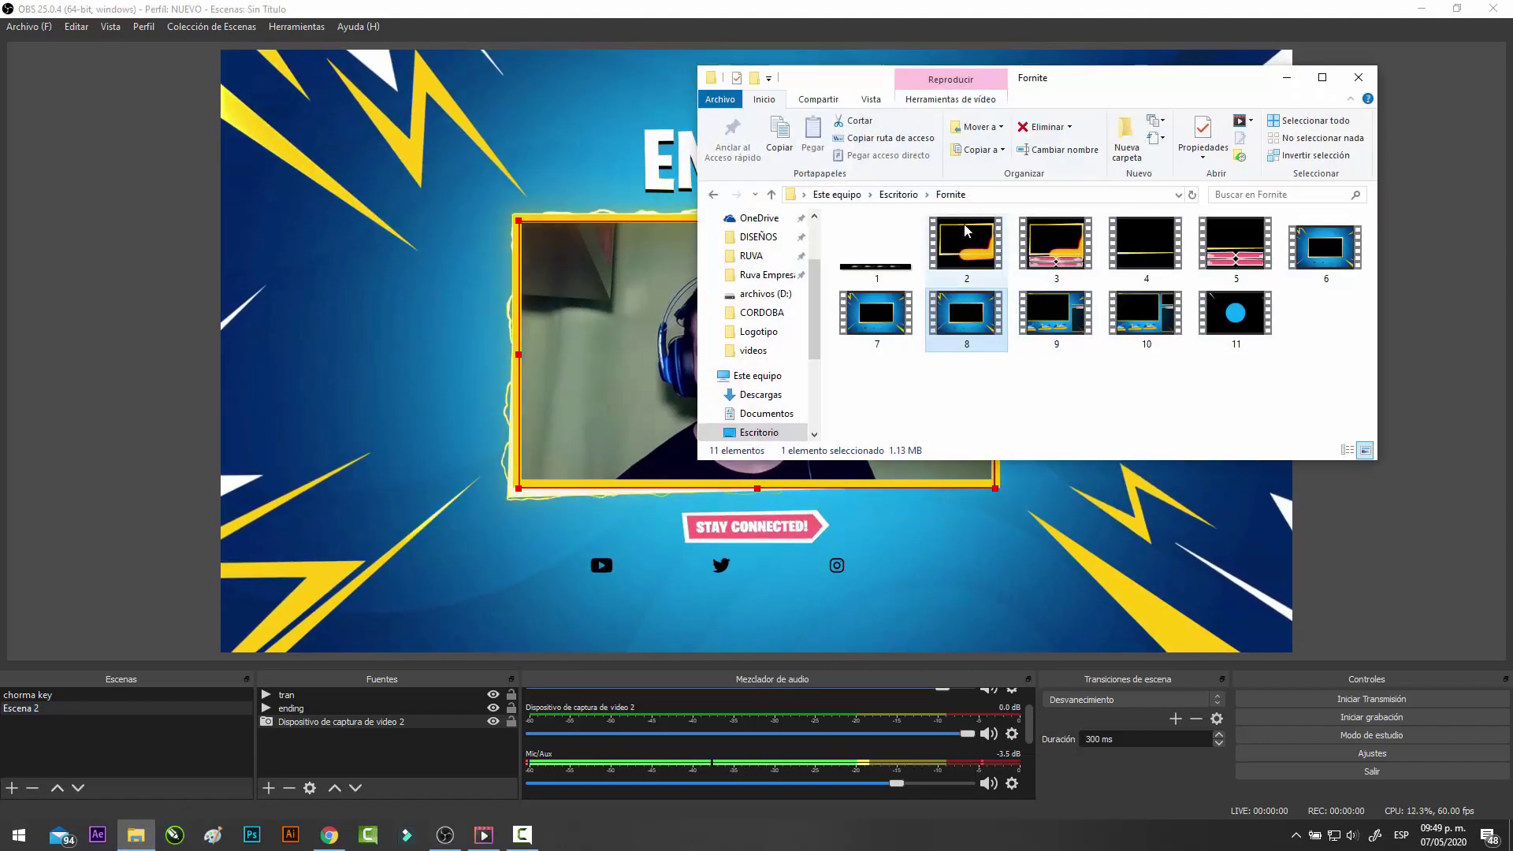
{"action": "left_click", "coordinate": [1286, 76]}
{"action": "left_click", "coordinate": [493, 707]}
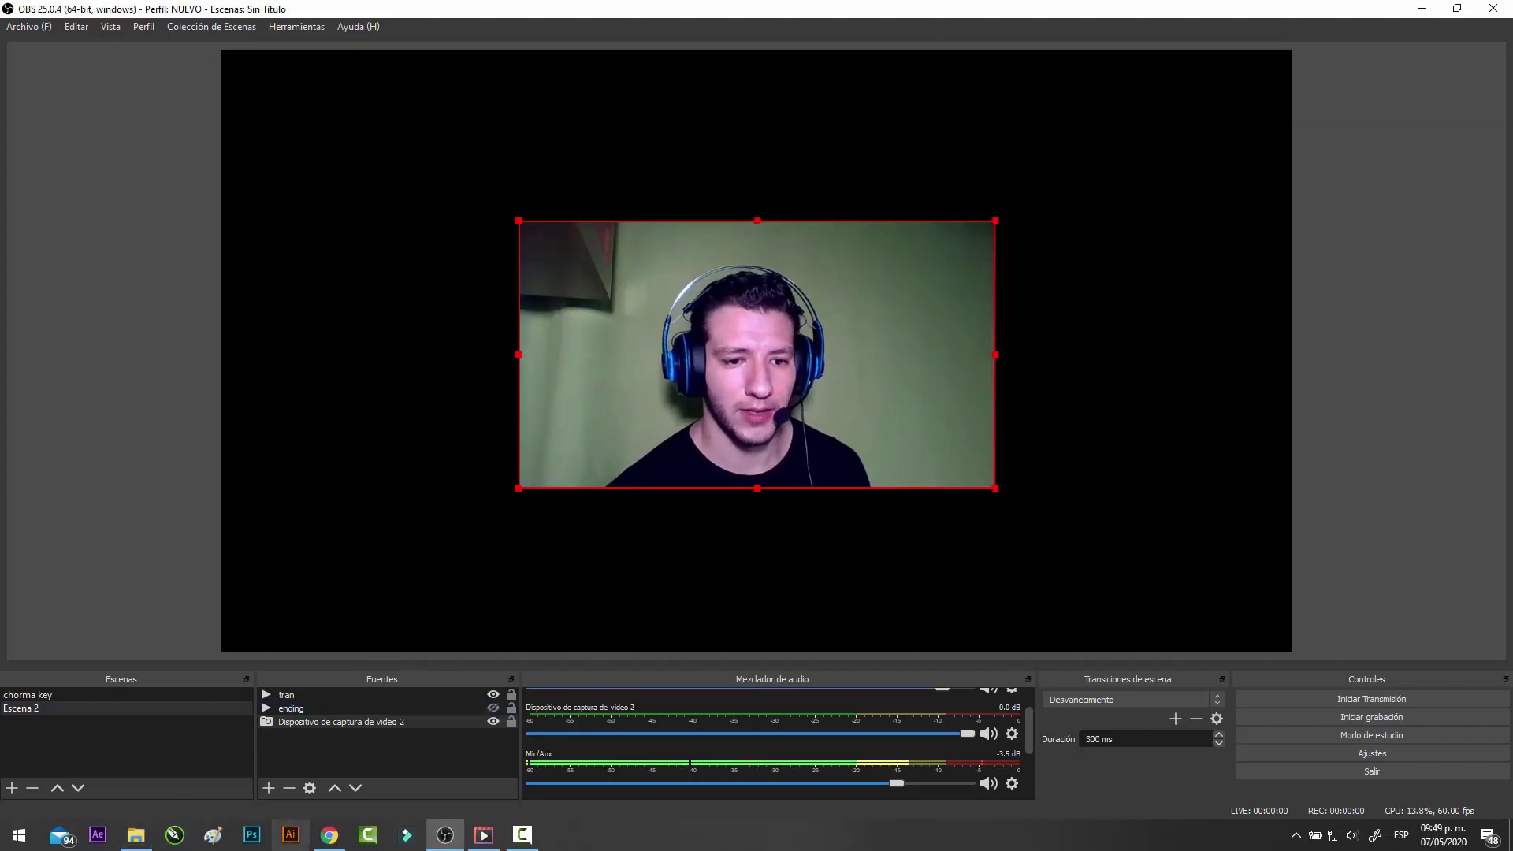
{"action": "left_click", "coordinate": [150, 840]}
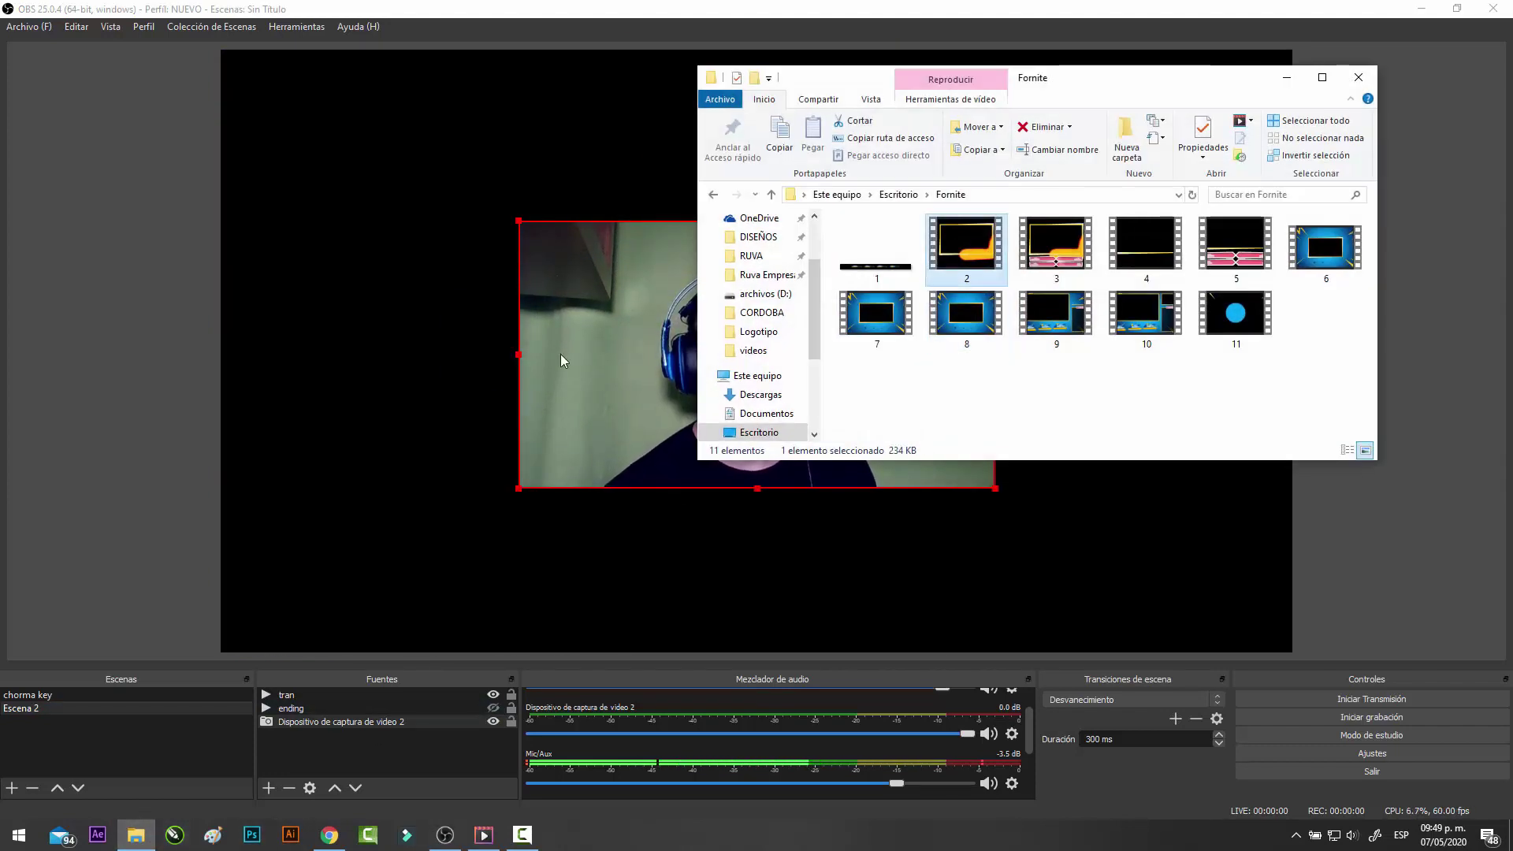
{"action": "left_click_drag", "start_coordinate": [463, 331], "coordinate": [424, 229]}
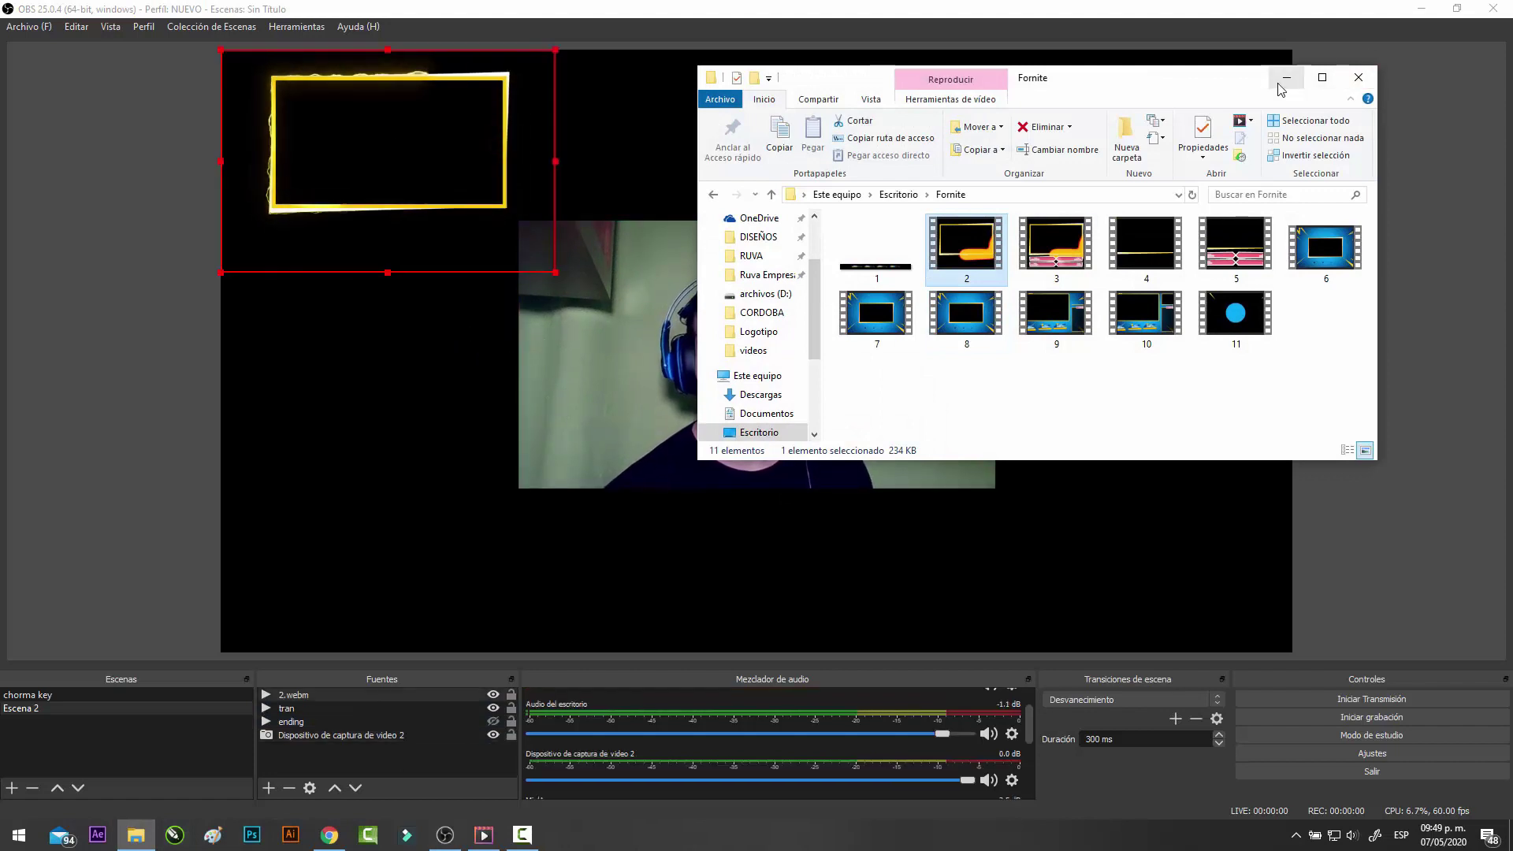
{"action": "left_click", "coordinate": [1283, 79]}
- Resize and position the 2.webm overlay so its yellow frame surrounds the webcam image
{"action": "left_click_drag", "start_coordinate": [549, 280], "coordinate": [1051, 583]}
{"action": "left_click_drag", "start_coordinate": [285, 269], "coordinate": [445, 364]}
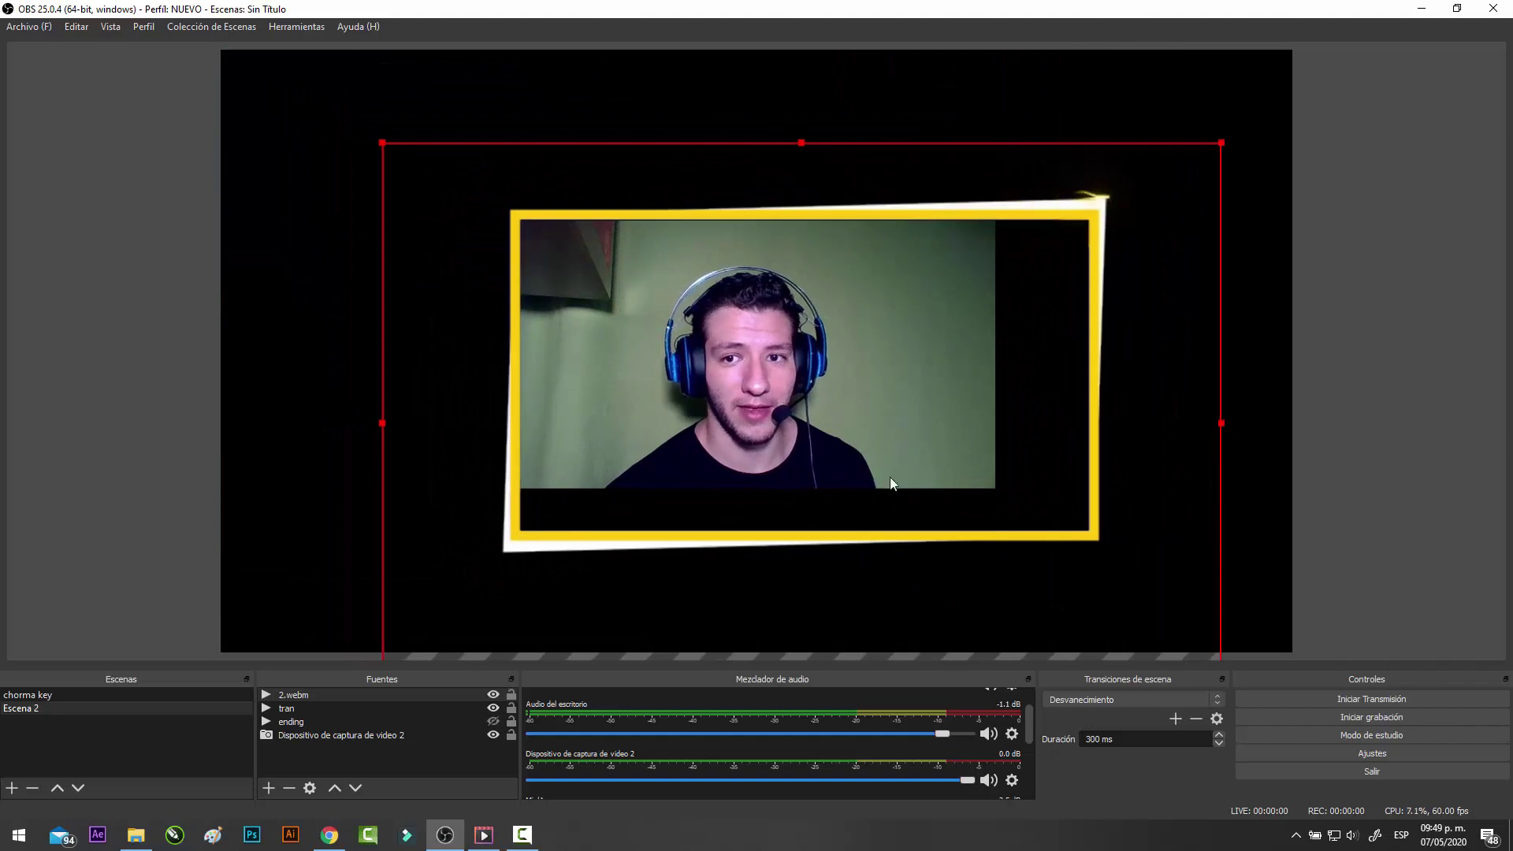
{"action": "left_click_drag", "start_coordinate": [1222, 143], "coordinate": [1016, 244]}
{"action": "left_click_drag", "start_coordinate": [669, 339], "coordinate": [564, 437]}
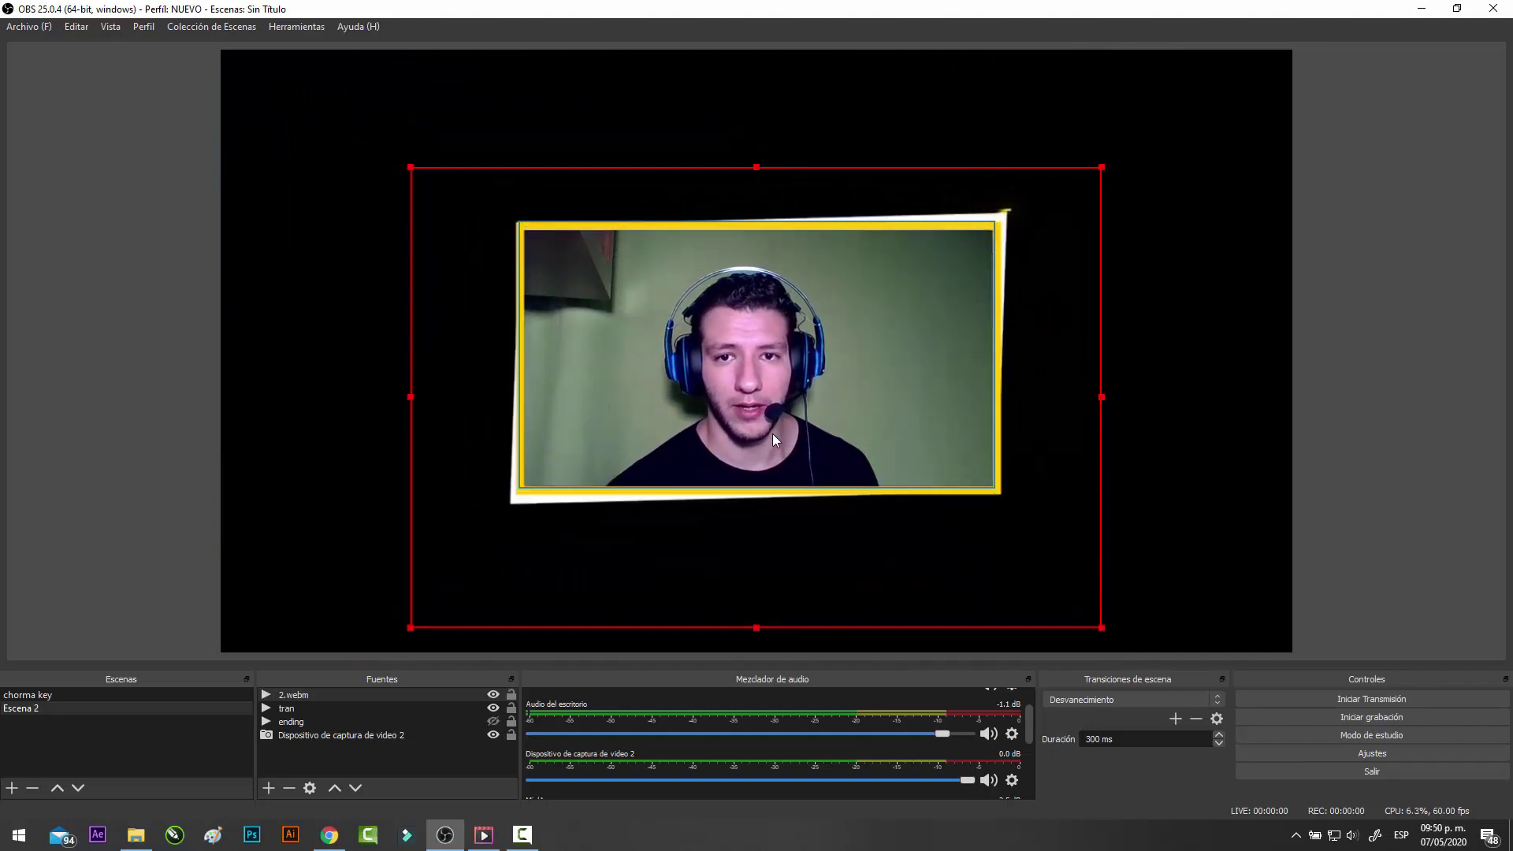
- Replay the 2.webm overlay and enable looping (Bucle) in its properties
{"action": "left_click", "coordinate": [1410, 320]}
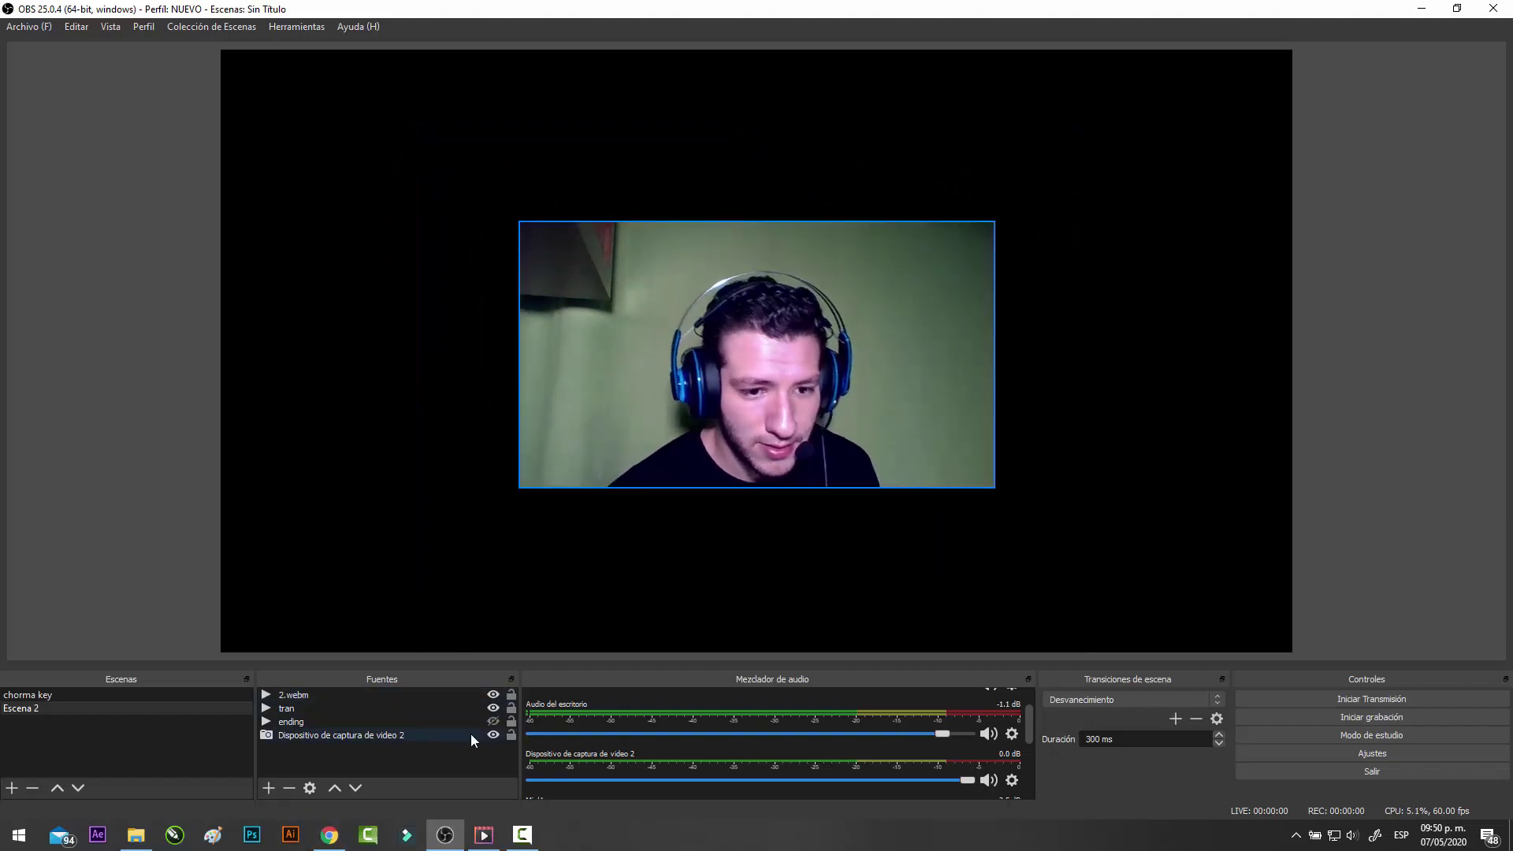
{"action": "left_click", "coordinate": [293, 693]}
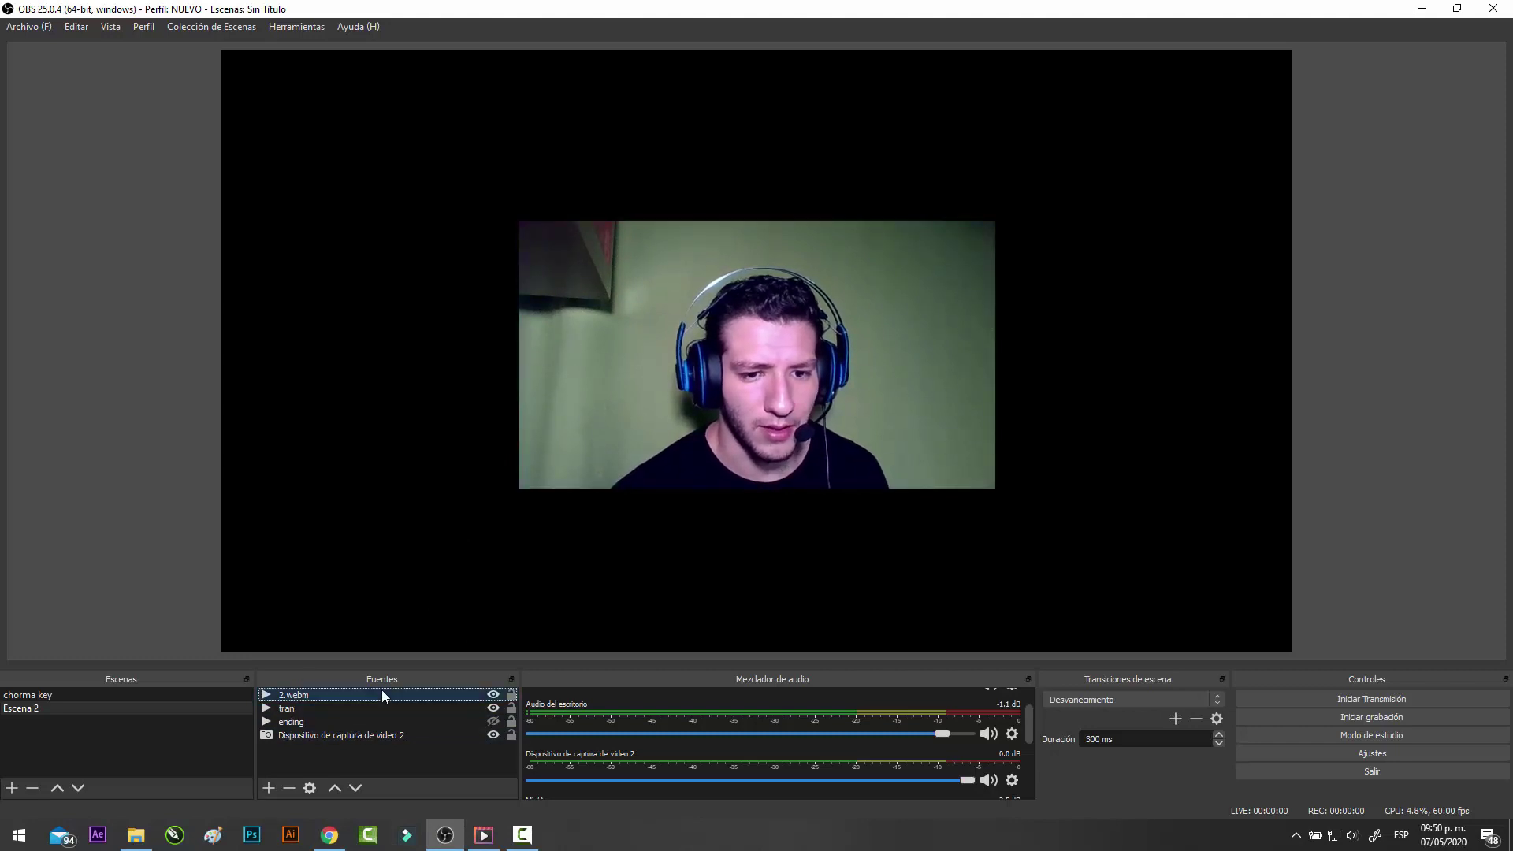
{"action": "left_click", "coordinate": [493, 695]}
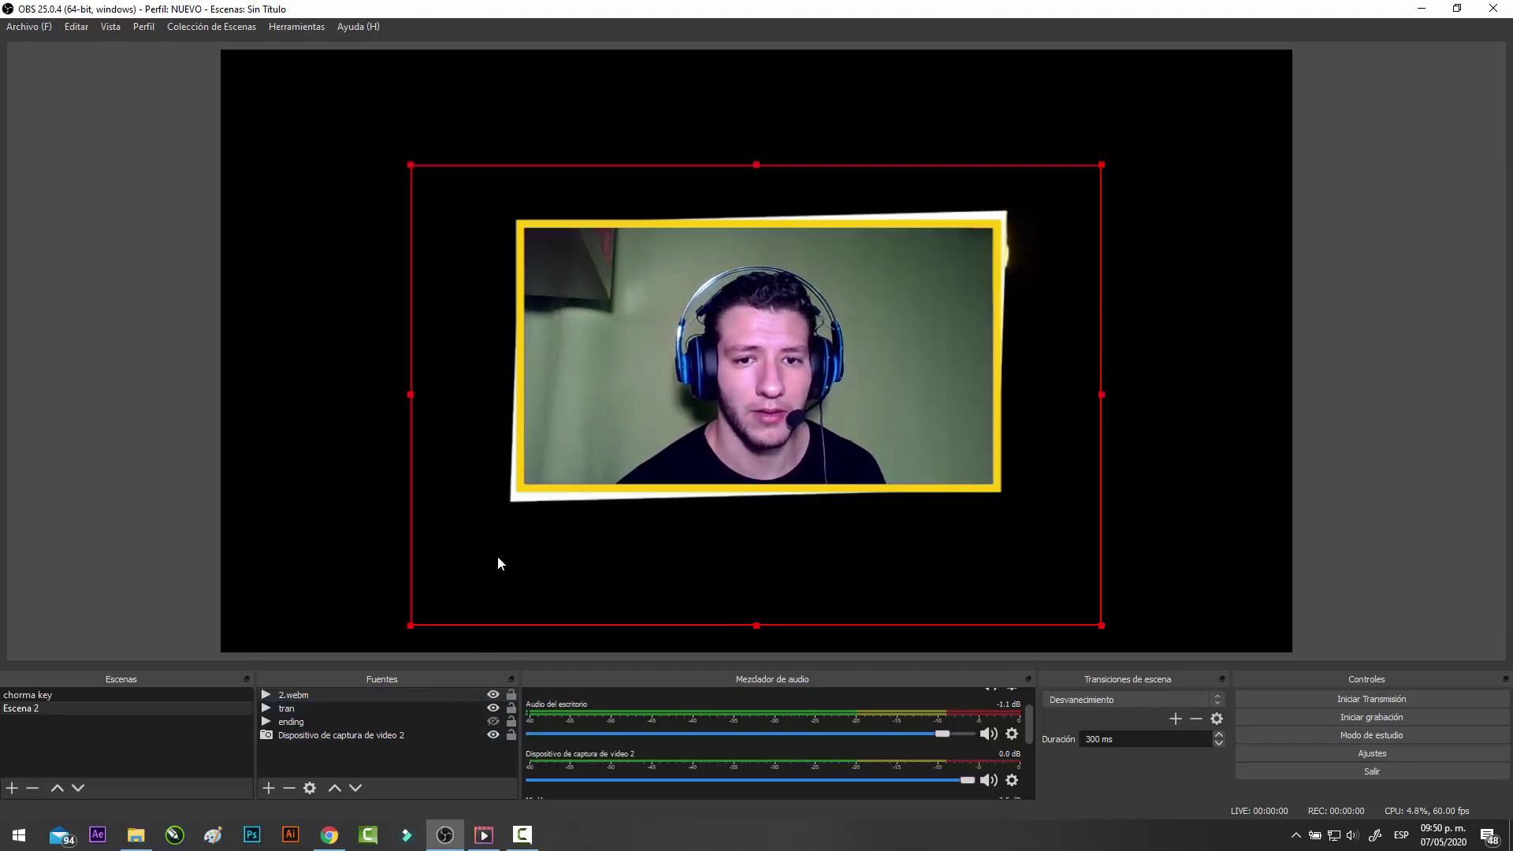
{"action": "double_click", "coordinate": [305, 697]}
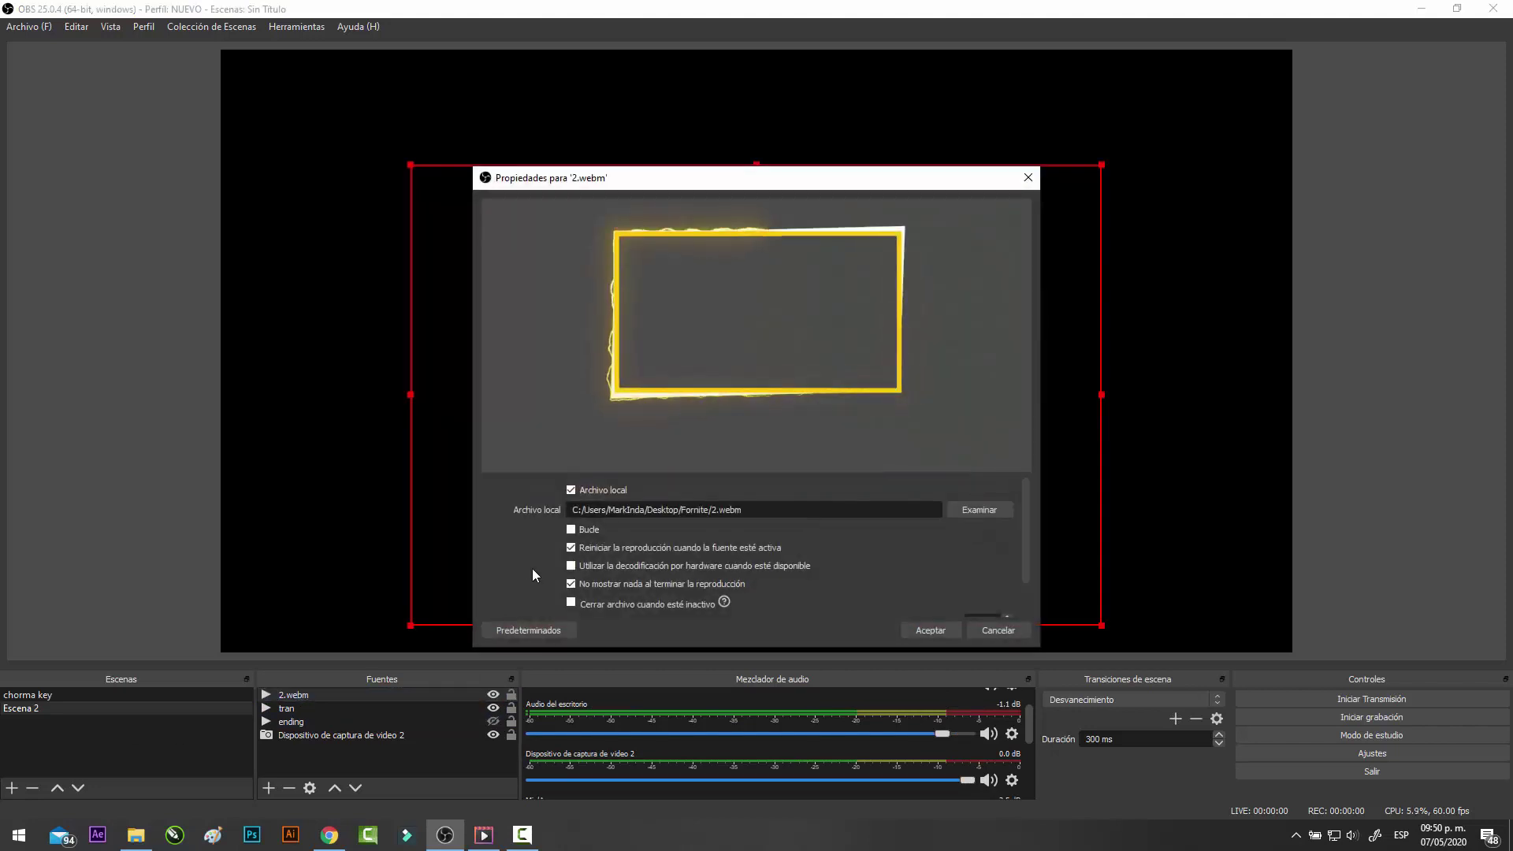
{"action": "left_click", "coordinate": [935, 628]}
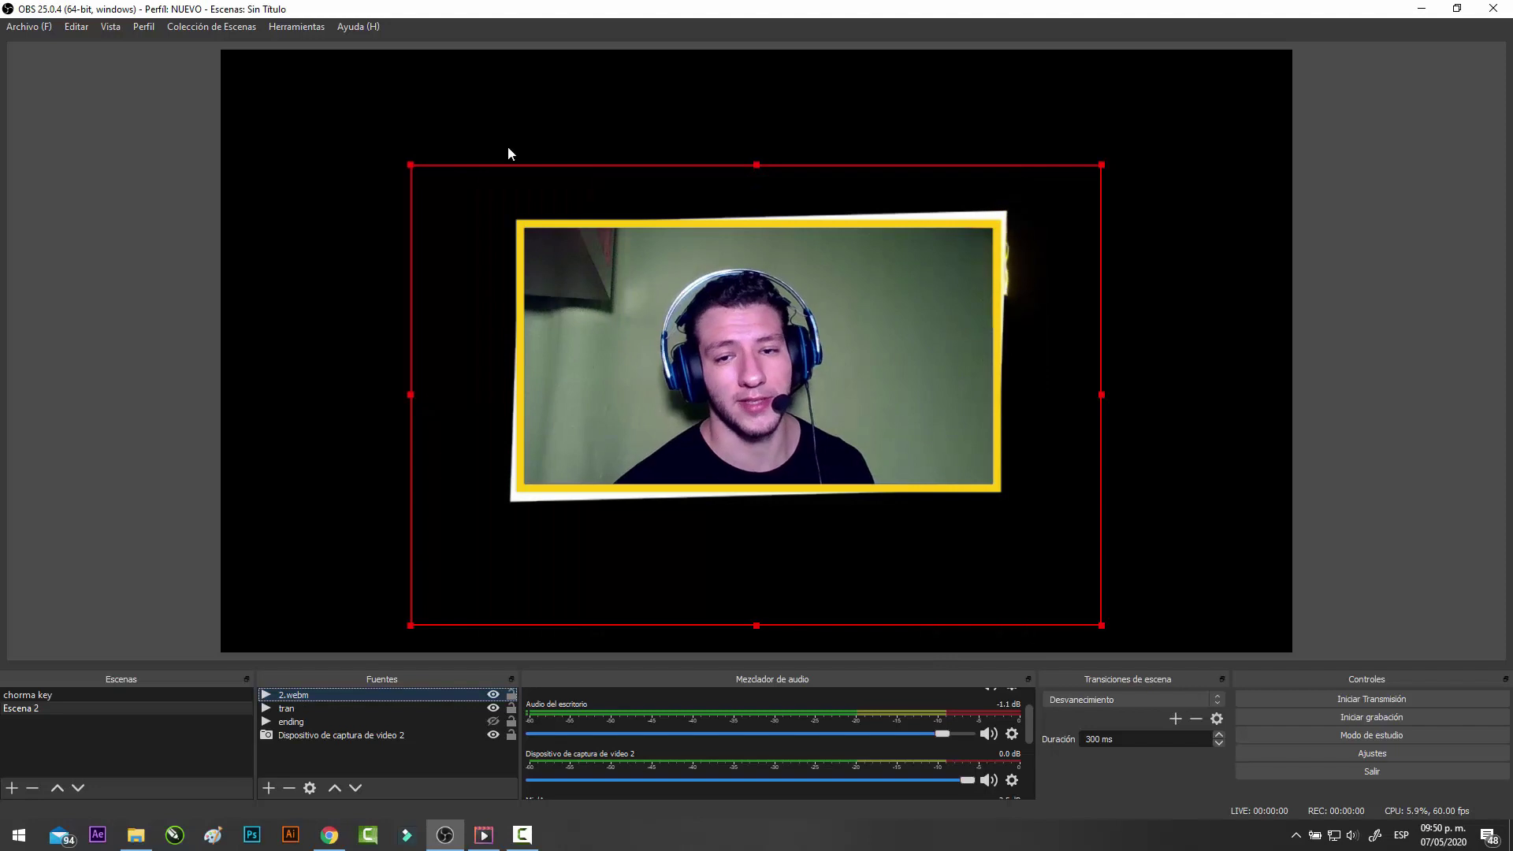
{"action": "left_click", "coordinate": [33, 471]}
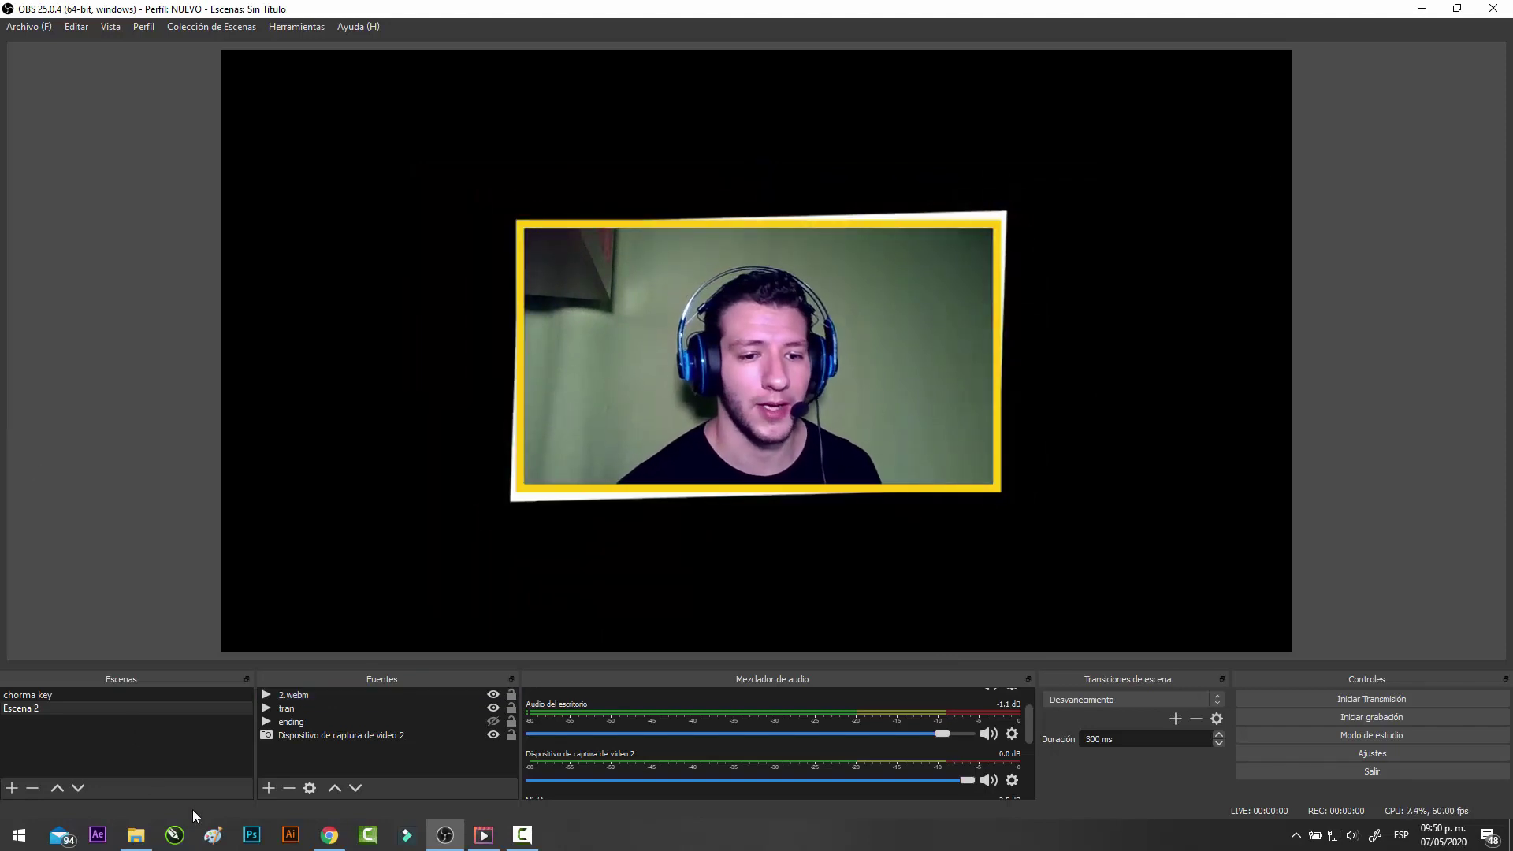
- Open the Black folder on the desktop in File Explorer, preview clip 36, and return to OBS
{"action": "key", "text": "alt+Tab"}
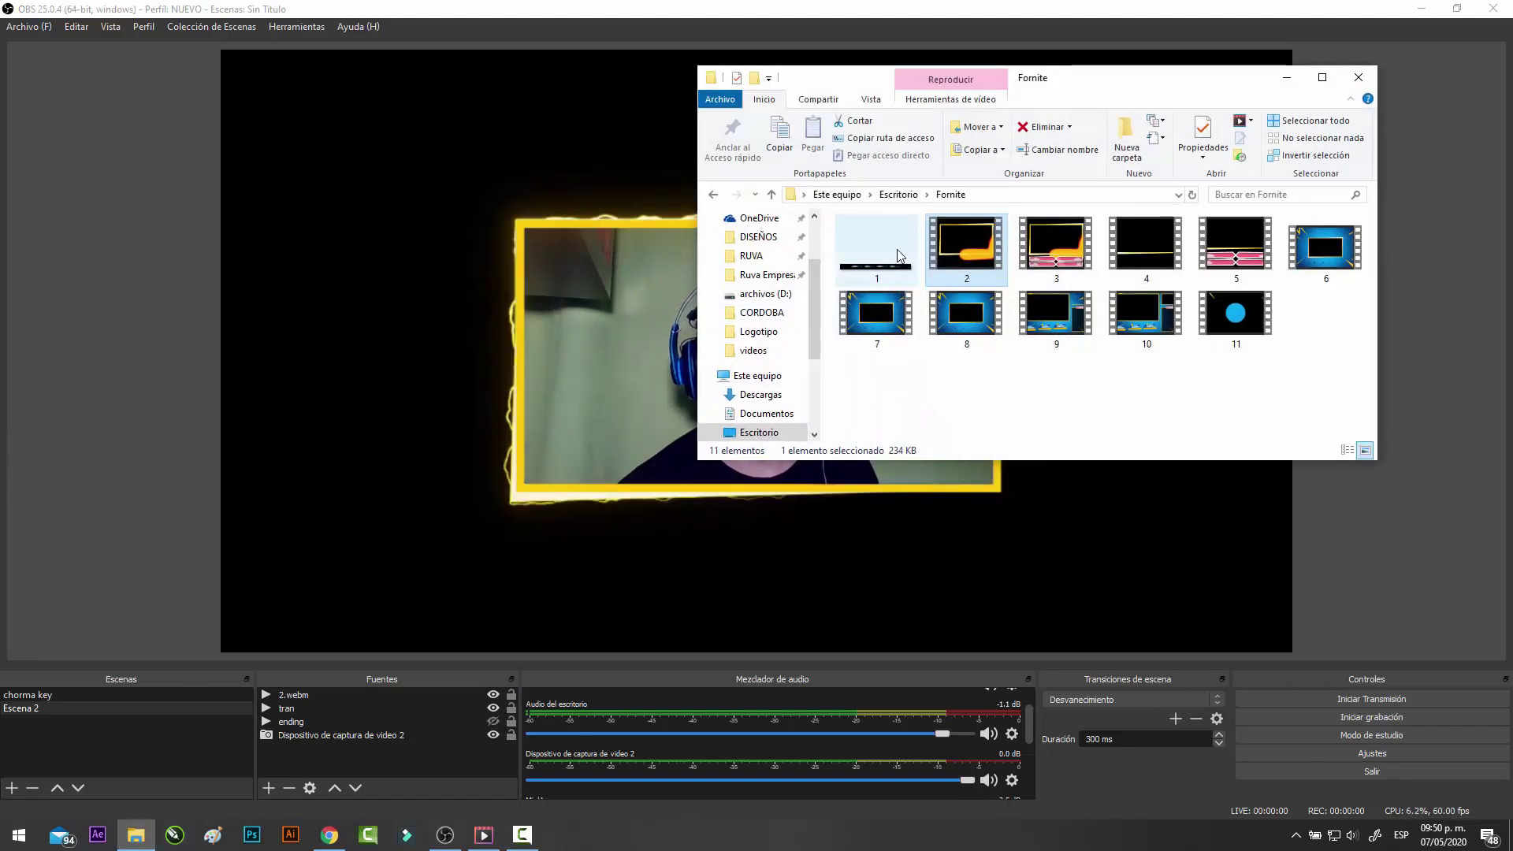
{"action": "left_click", "coordinate": [898, 196]}
{"action": "double_click", "coordinate": [866, 258]}
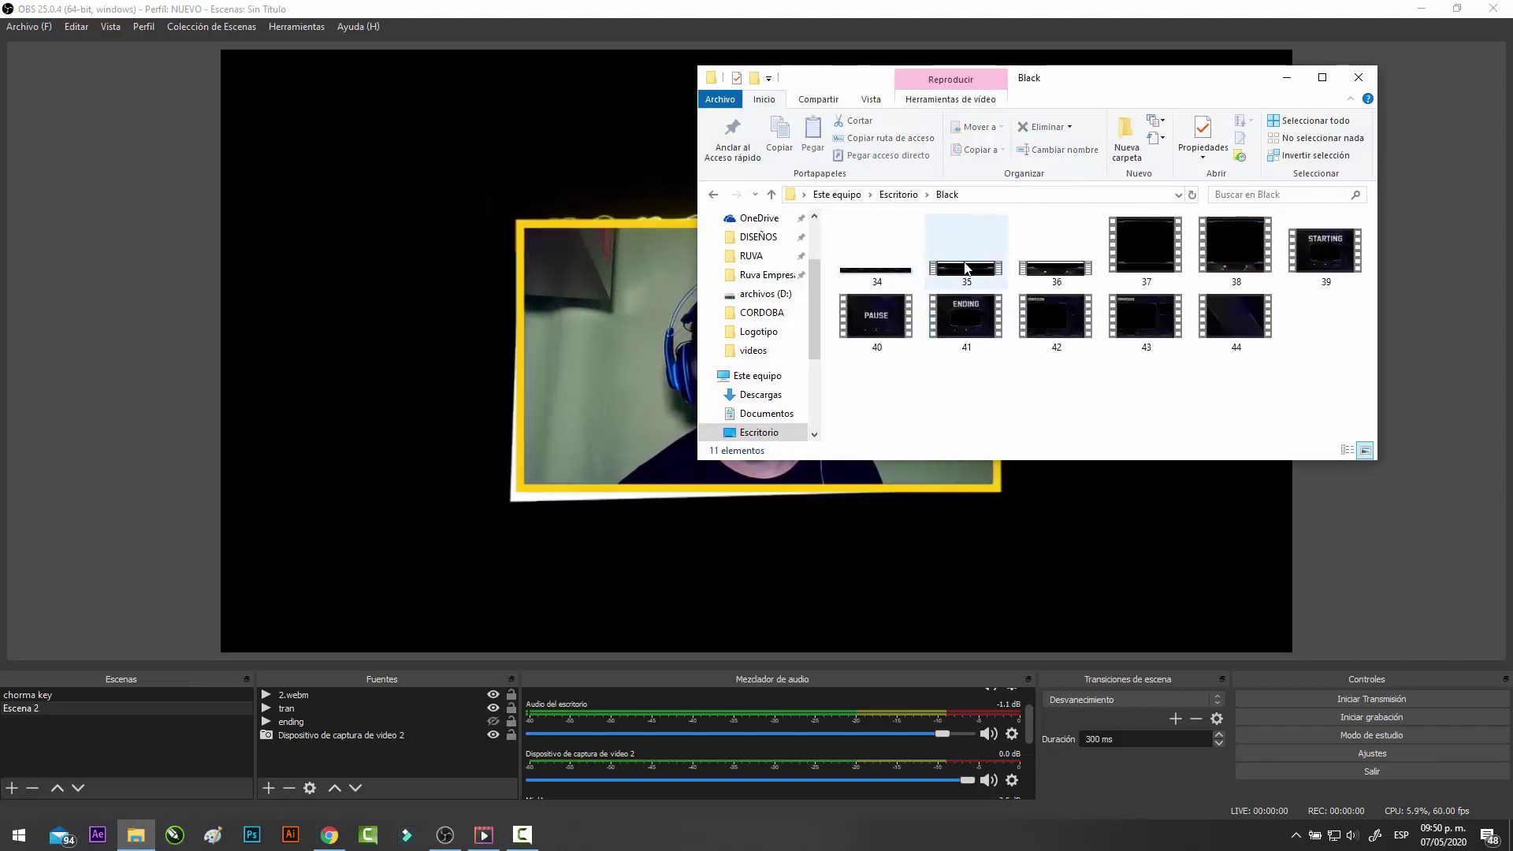
{"action": "double_click", "coordinate": [1078, 272]}
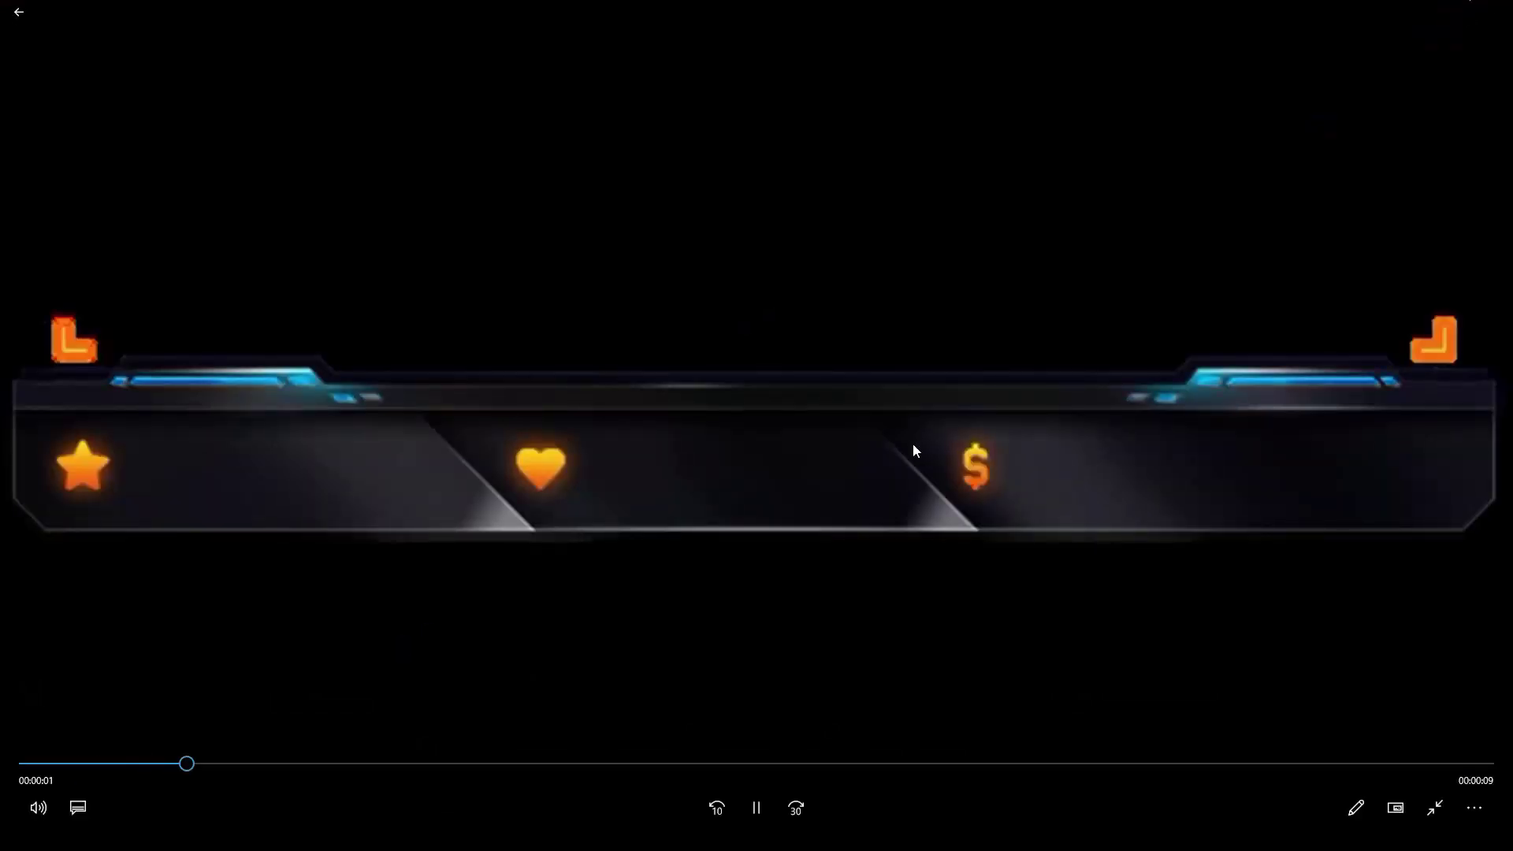
{"action": "key", "text": "space"}
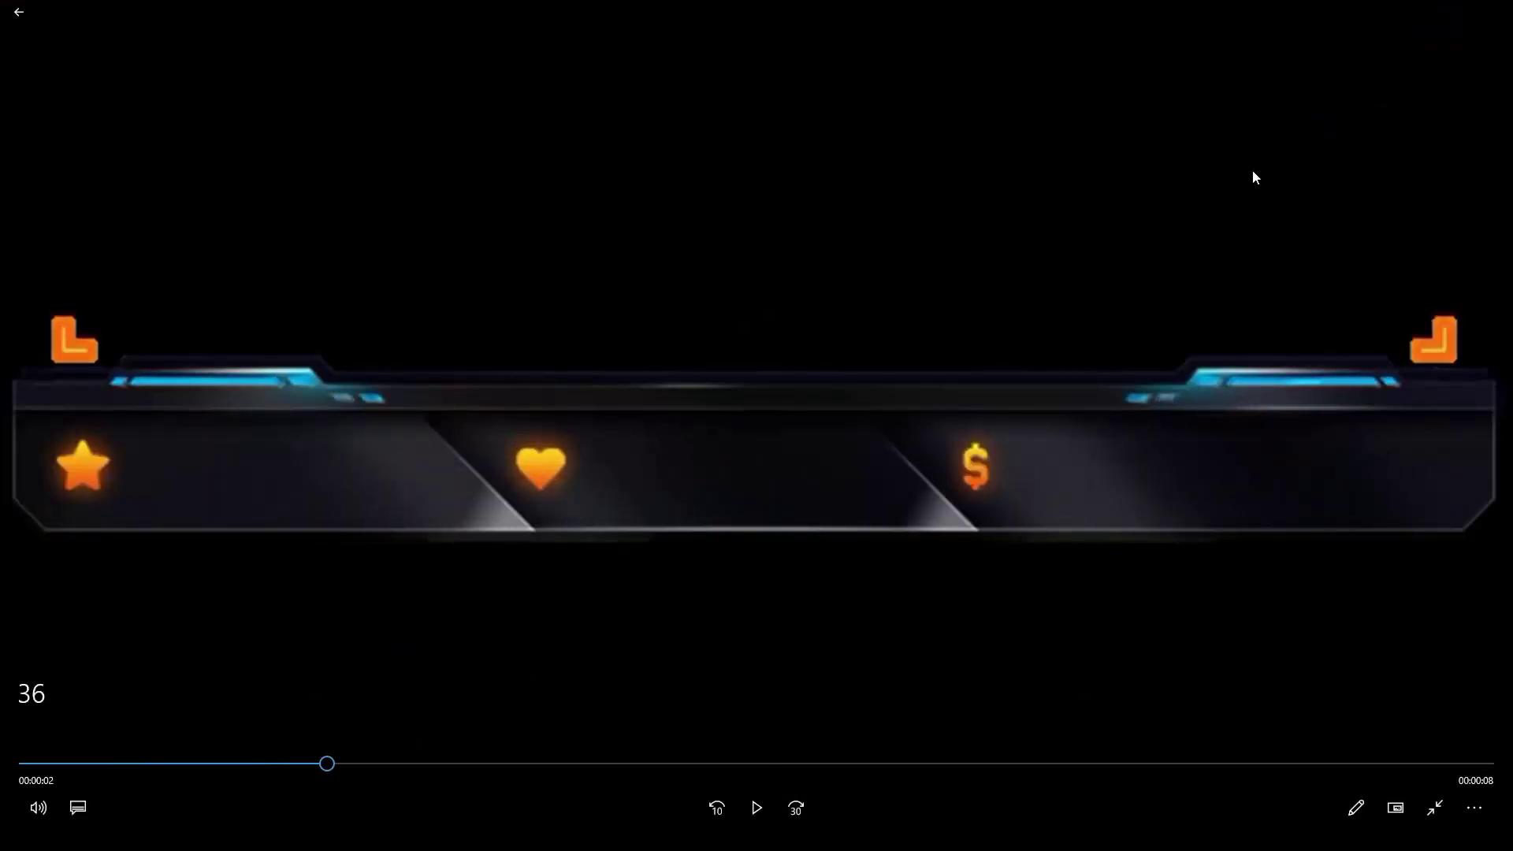
{"action": "key", "text": "alt+Tab"}
{"action": "left_click", "coordinate": [1230, 290]}
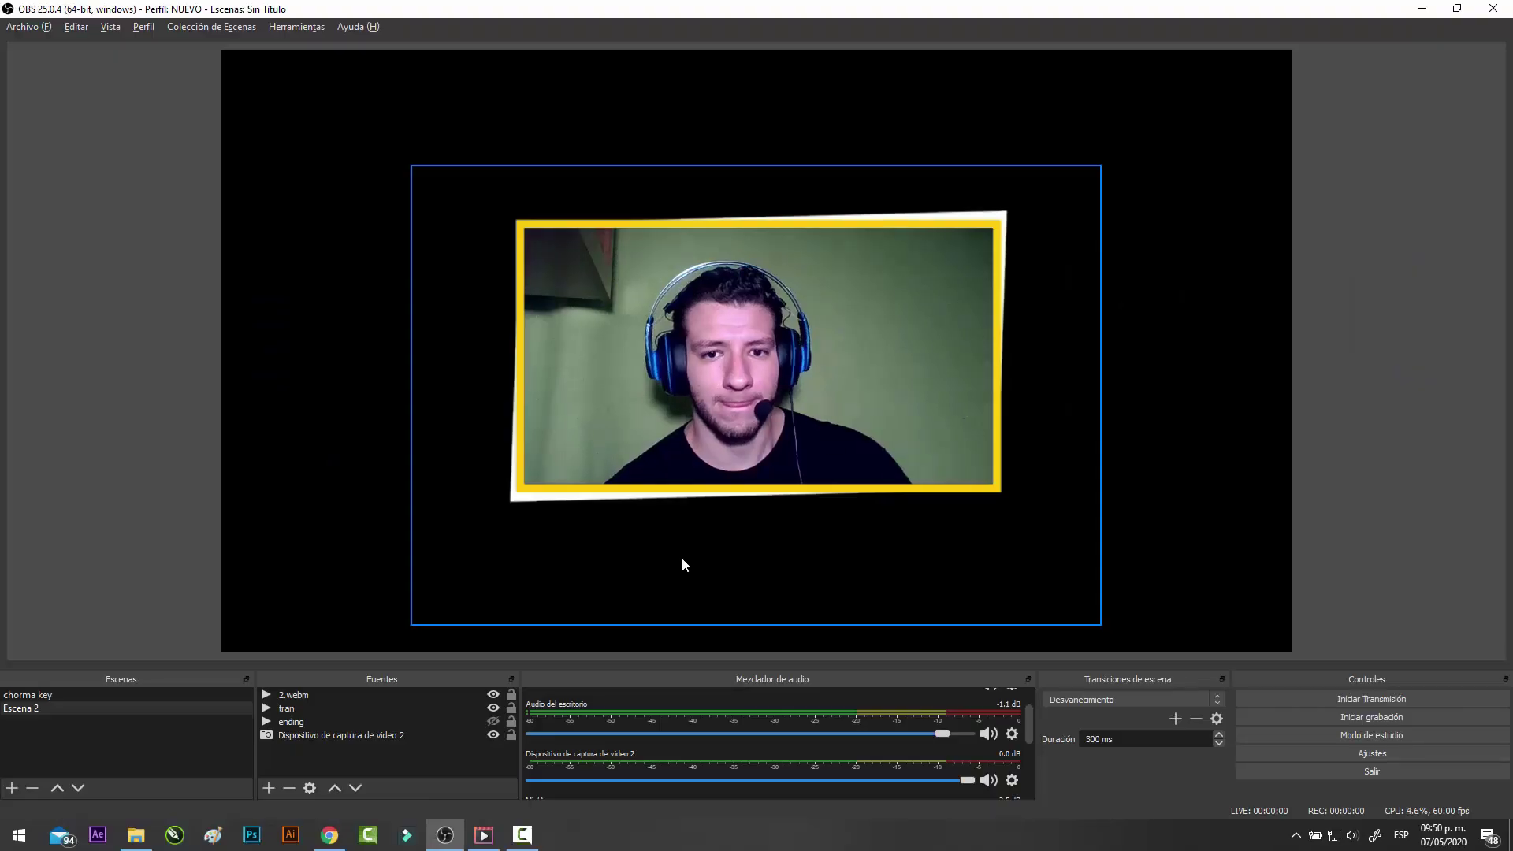
{"action": "key", "text": "alt+Tab"}
{"action": "left_click", "coordinate": [1021, 297]}
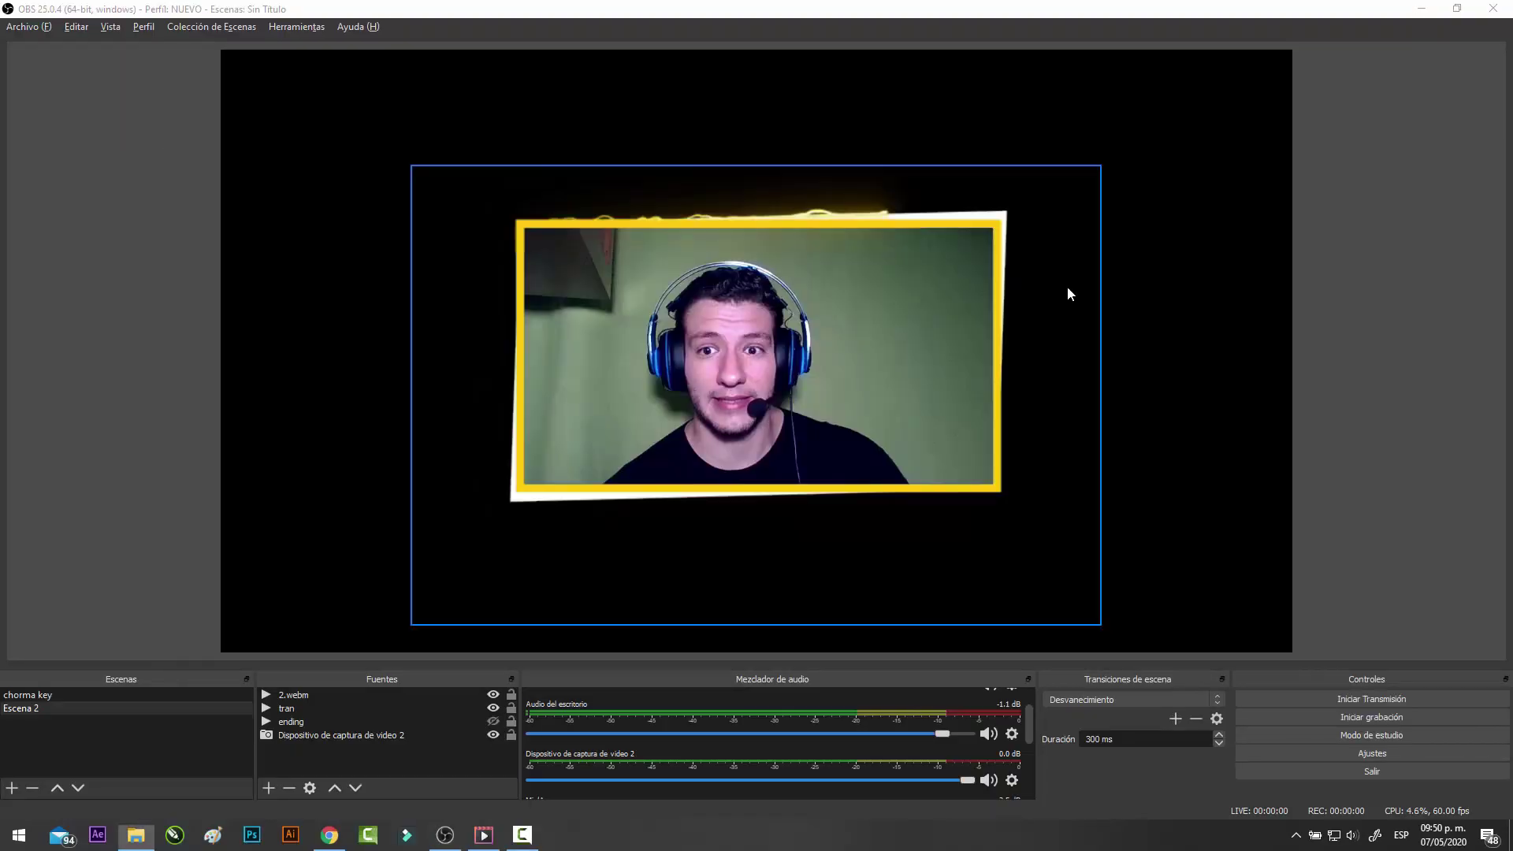
- Add clip 36 from the Black folder to Escena 2 as a source and get File Explorer out of the way
{"action": "key", "text": "alt+Tab"}
{"action": "left_click", "coordinate": [824, 394]}
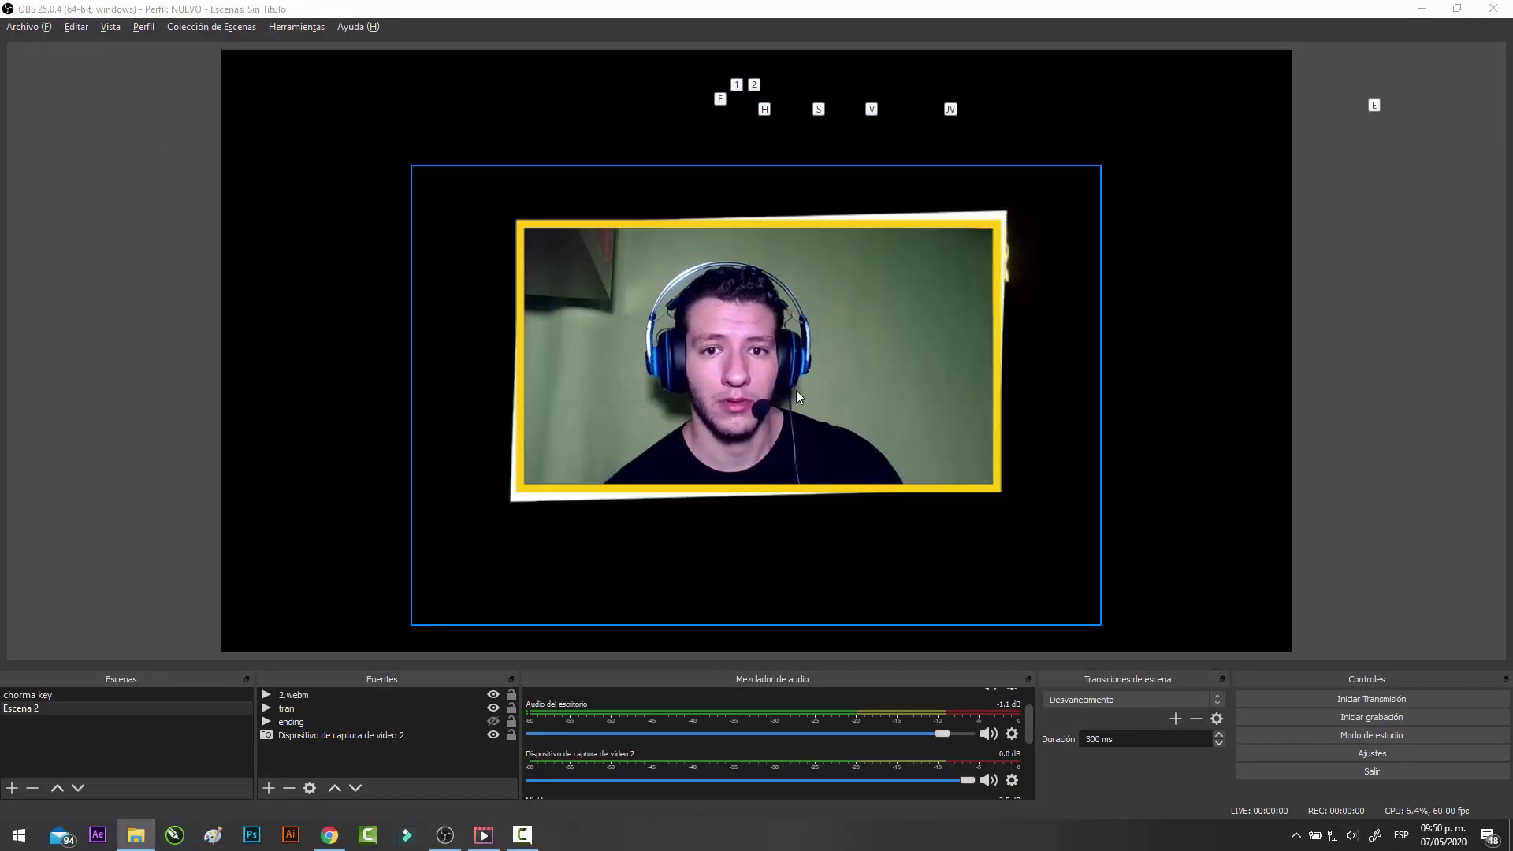
{"action": "left_click", "coordinate": [135, 835]}
{"action": "left_click_drag", "start_coordinate": [1056, 252], "coordinate": [416, 702]}
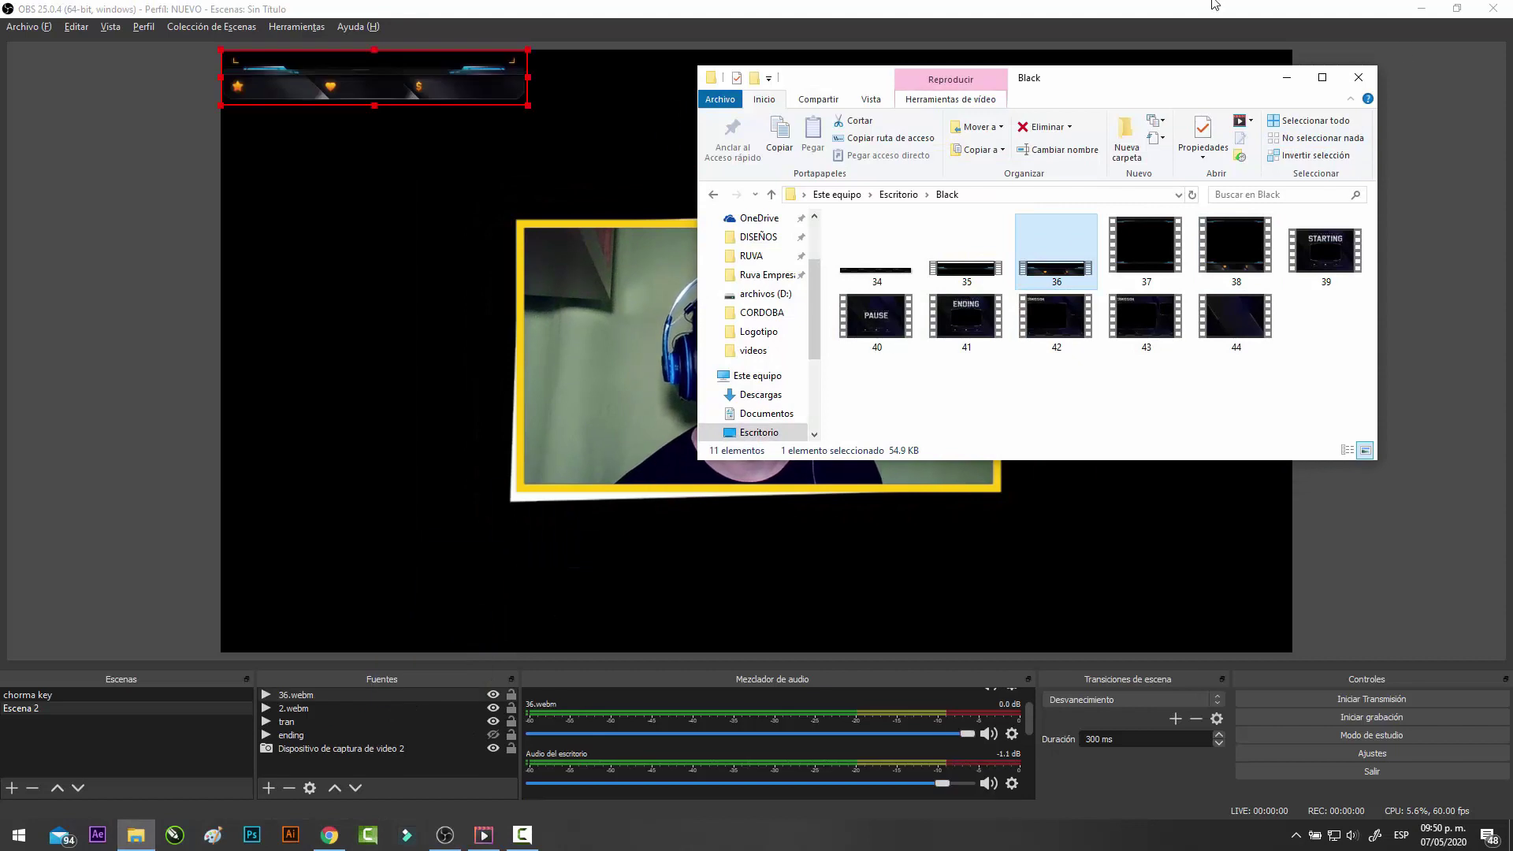
{"action": "left_click", "coordinate": [1286, 78]}
- Enlarge the 36.webm bar, place it directly below the webcam frame, and enable looping (Bucle) in its properties
{"action": "left_click_drag", "start_coordinate": [528, 105], "coordinate": [894, 182]}
{"action": "left_click_drag", "start_coordinate": [756, 113], "coordinate": [989, 551]}
{"action": "left_click_drag", "start_coordinate": [1171, 620], "coordinate": [1038, 583]}
{"action": "left_click", "coordinate": [1386, 323]}
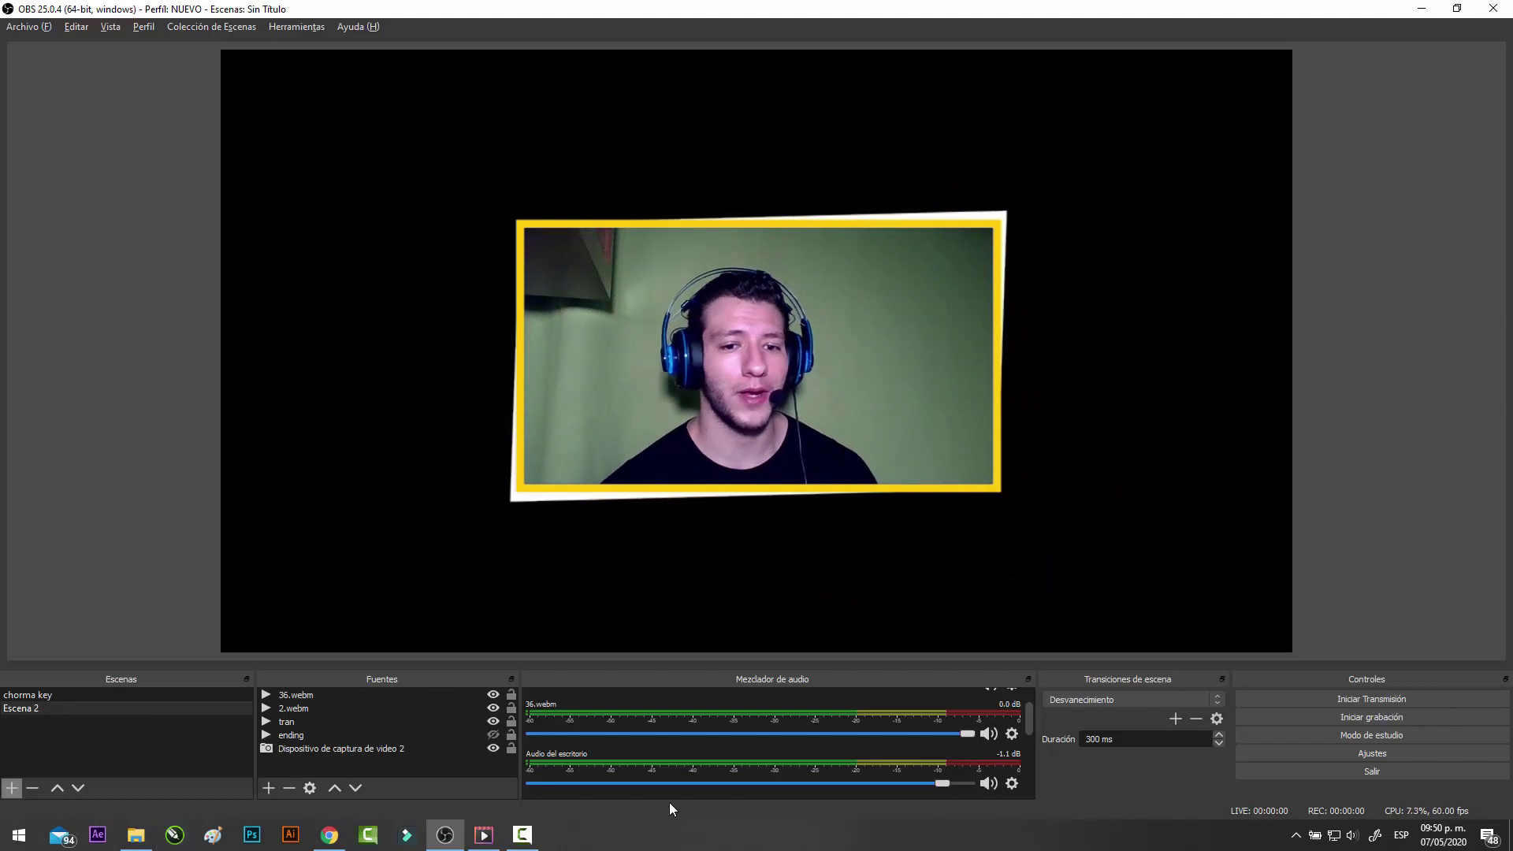
{"action": "double_click", "coordinate": [301, 697]}
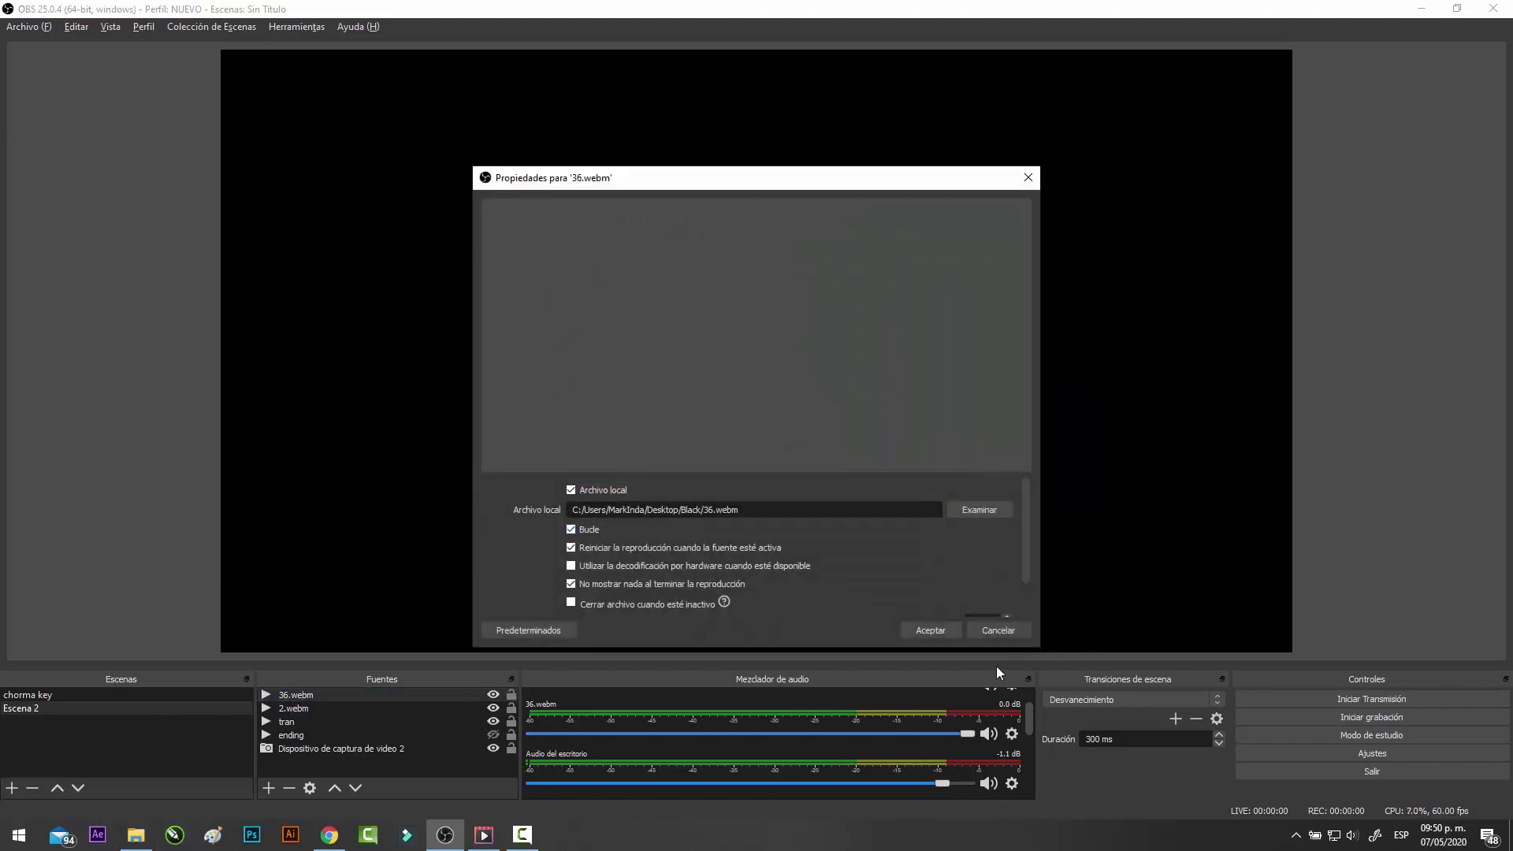
{"action": "left_click", "coordinate": [928, 630]}
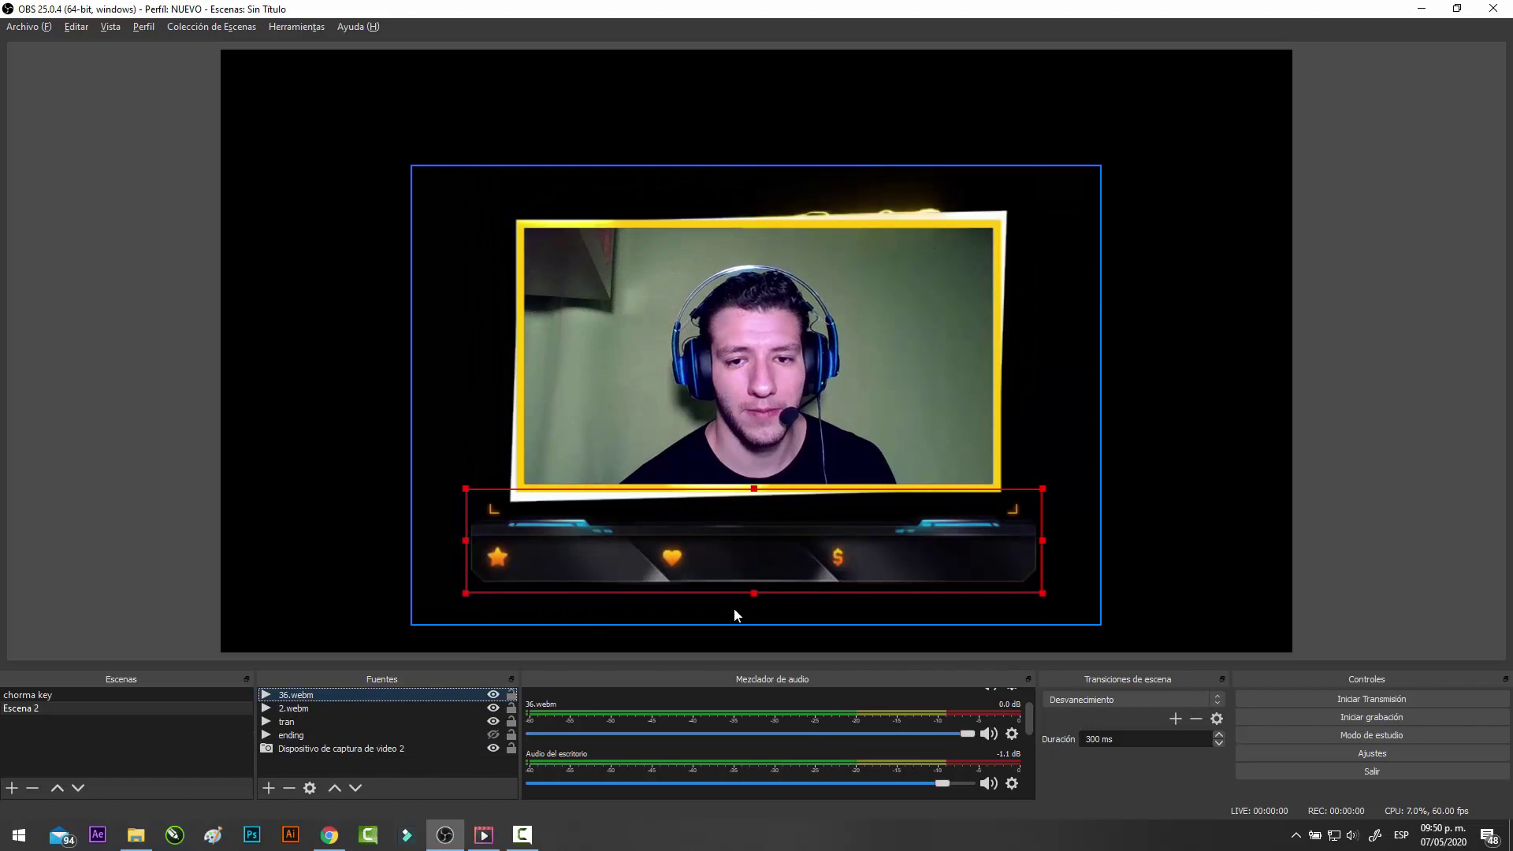
- Add a Texto (GDI+) source to Escena 2 with the text "ruva bebe"
{"action": "left_click", "coordinate": [268, 787]}
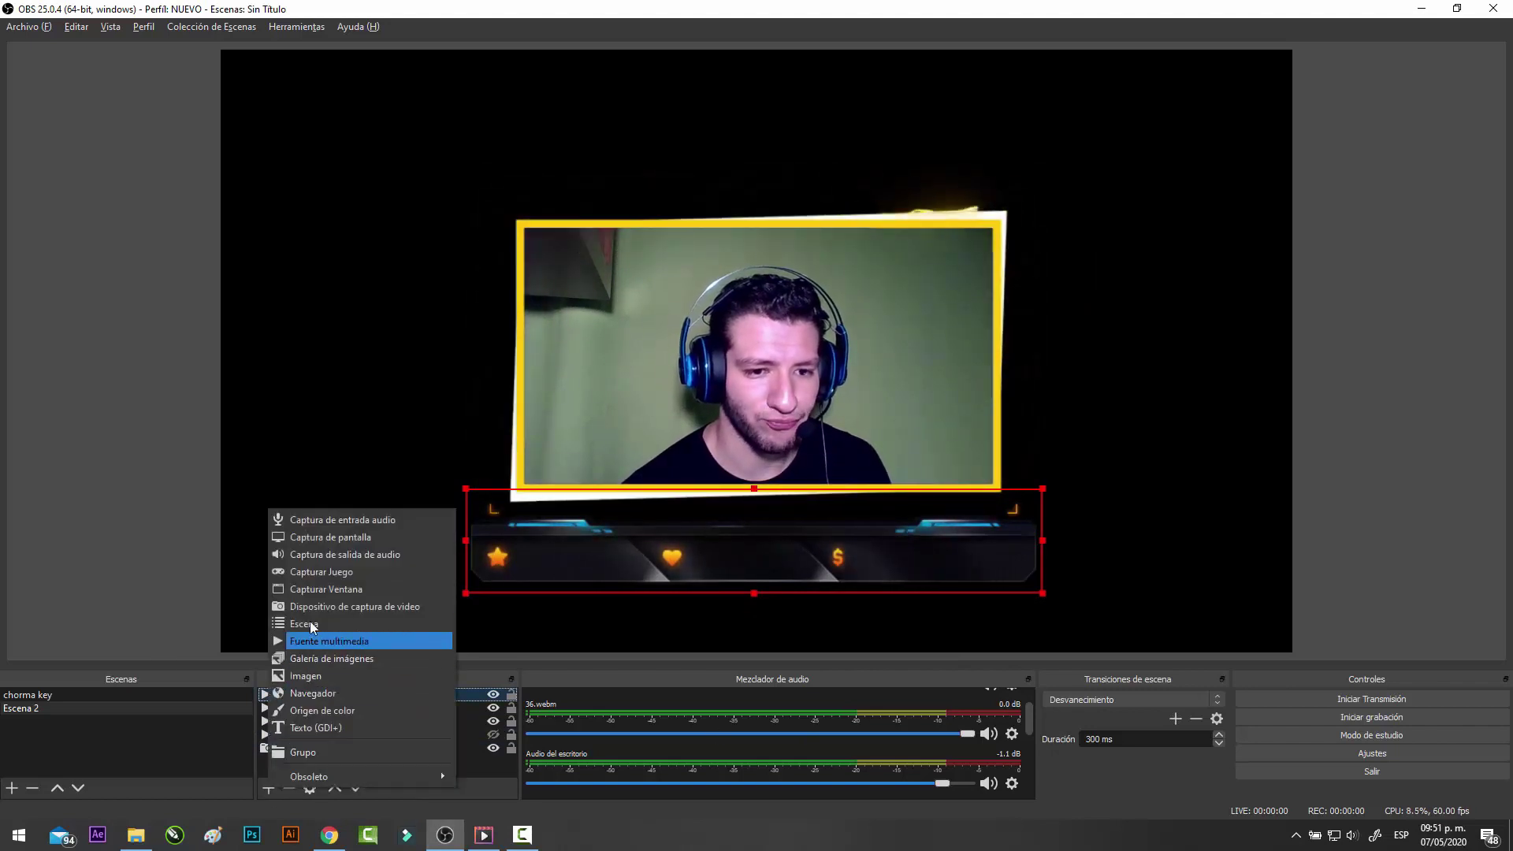
{"action": "left_click", "coordinate": [310, 728]}
{"action": "left_click", "coordinate": [785, 524]}
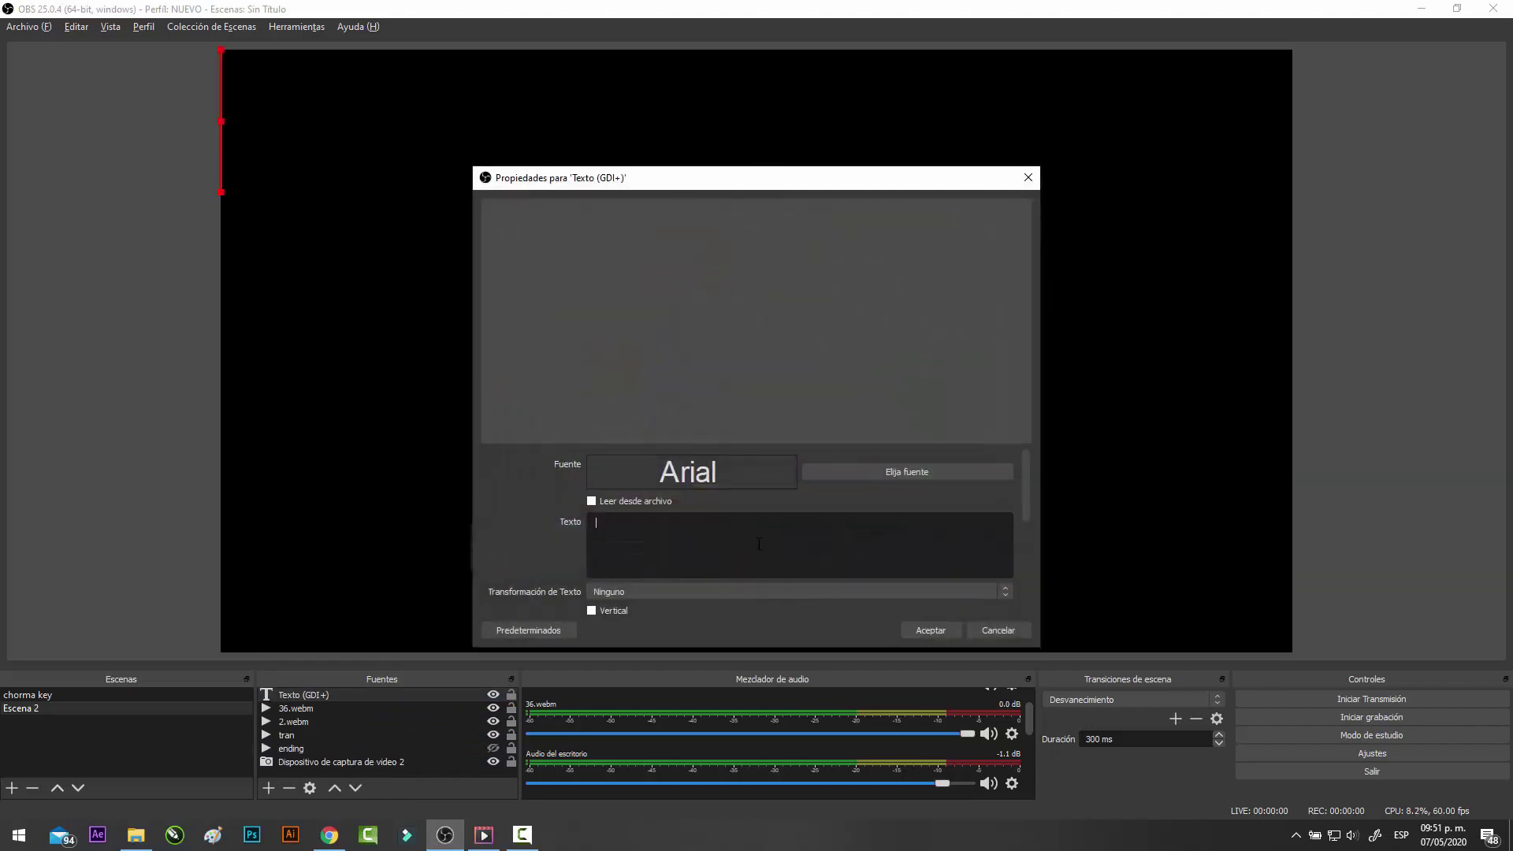
{"action": "type", "text": "ruy"}
{"action": "key", "text": "BackSpace"}
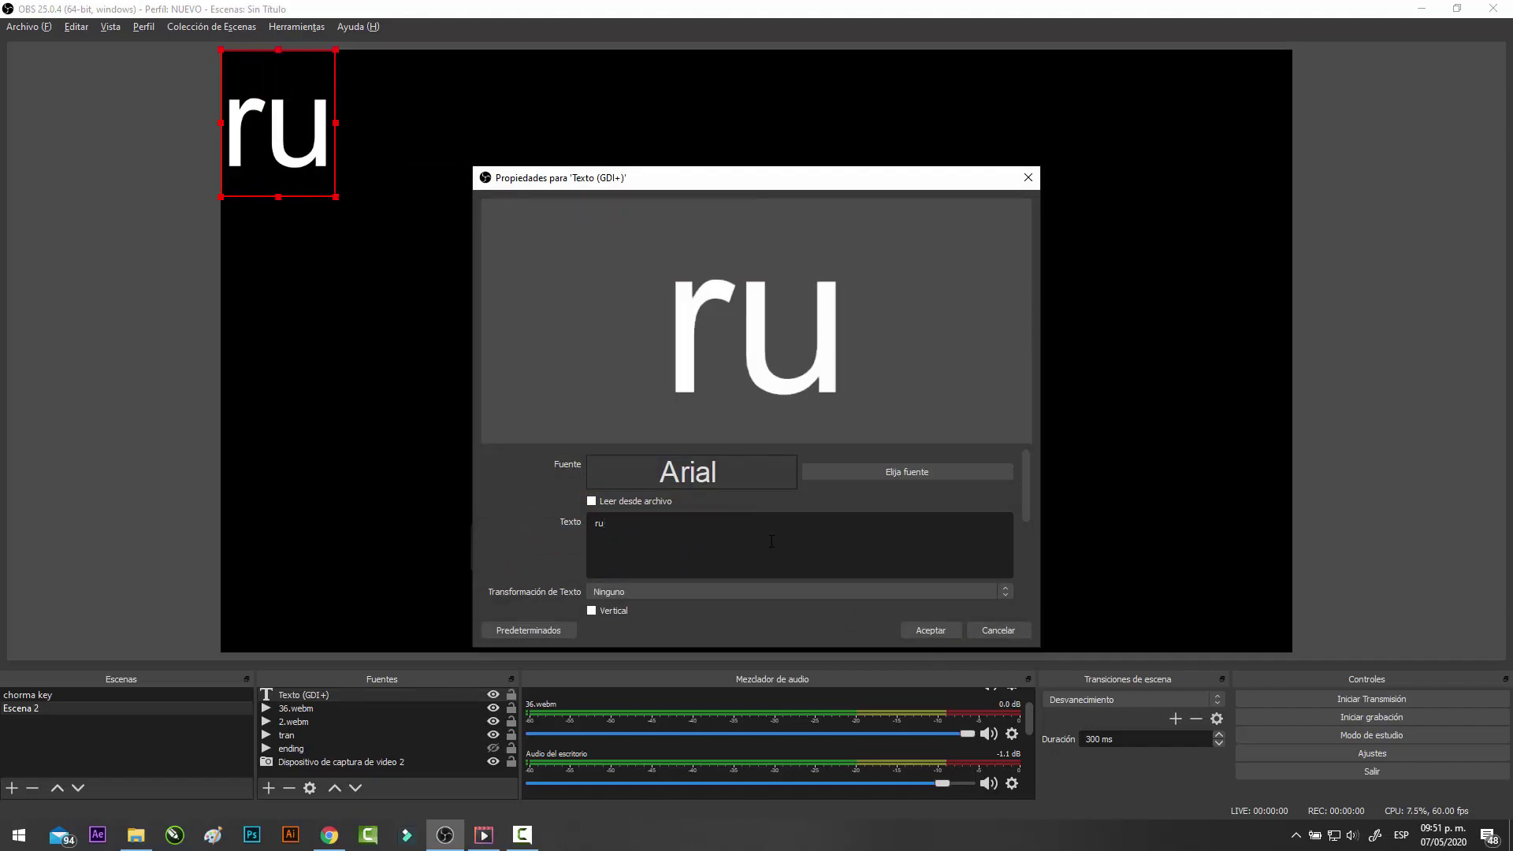
{"action": "type", "text": "va bebre"}
{"action": "key", "text": "BackSpace"}
{"action": "key", "text": "BackSpace"}
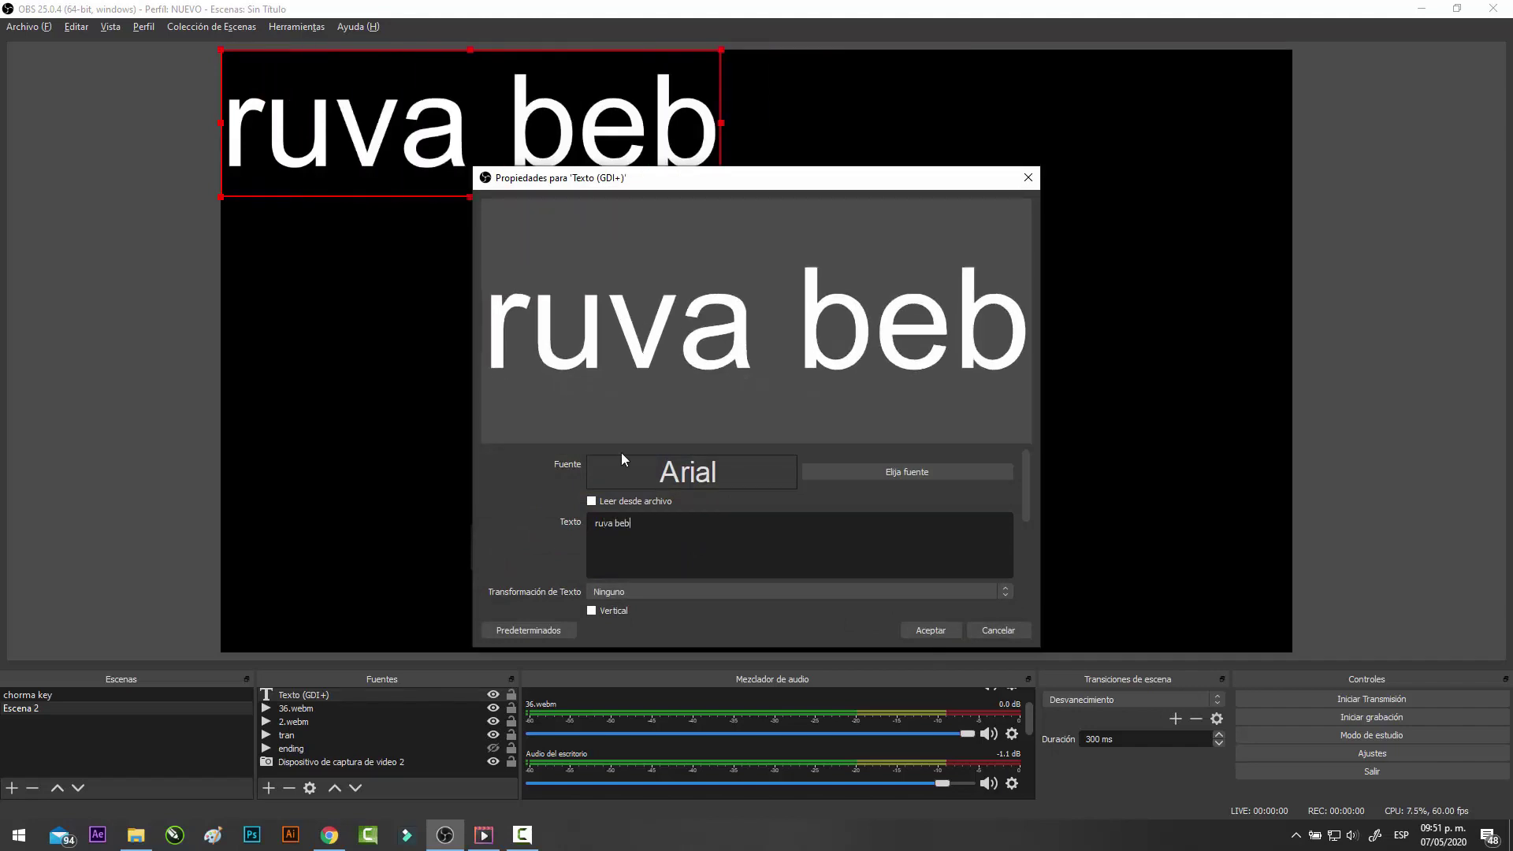
{"action": "type", "text": "e"}
{"action": "left_click", "coordinate": [921, 630]}
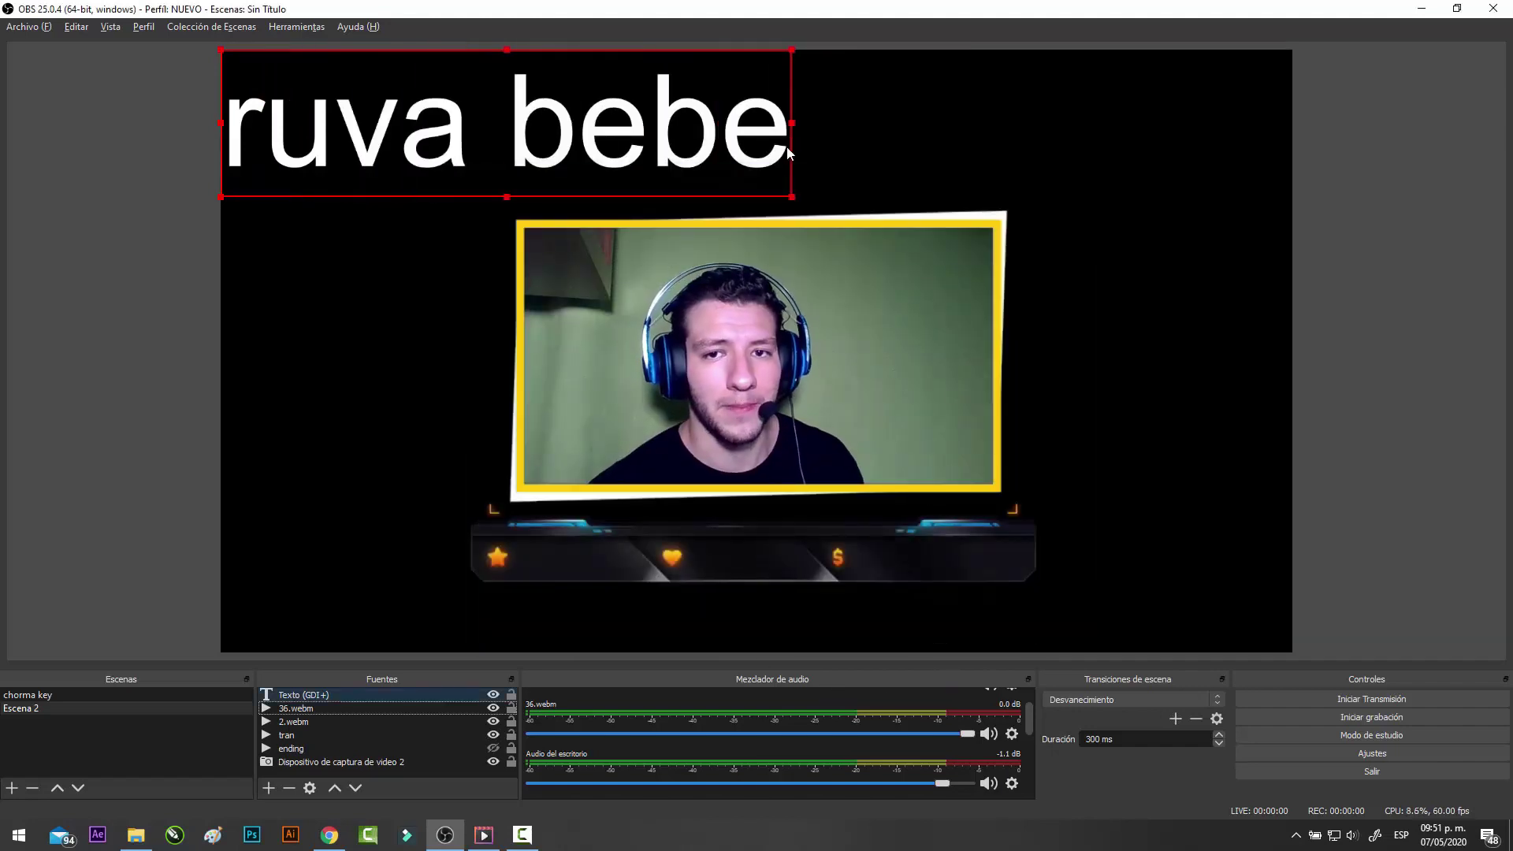
- Shrink the "ruva bebe" text and place it beside the star icon on the 36.webm bar
{"action": "left_click_drag", "start_coordinate": [792, 196], "coordinate": [439, 104]}
{"action": "left_click_drag", "start_coordinate": [392, 55], "coordinate": [624, 586]}
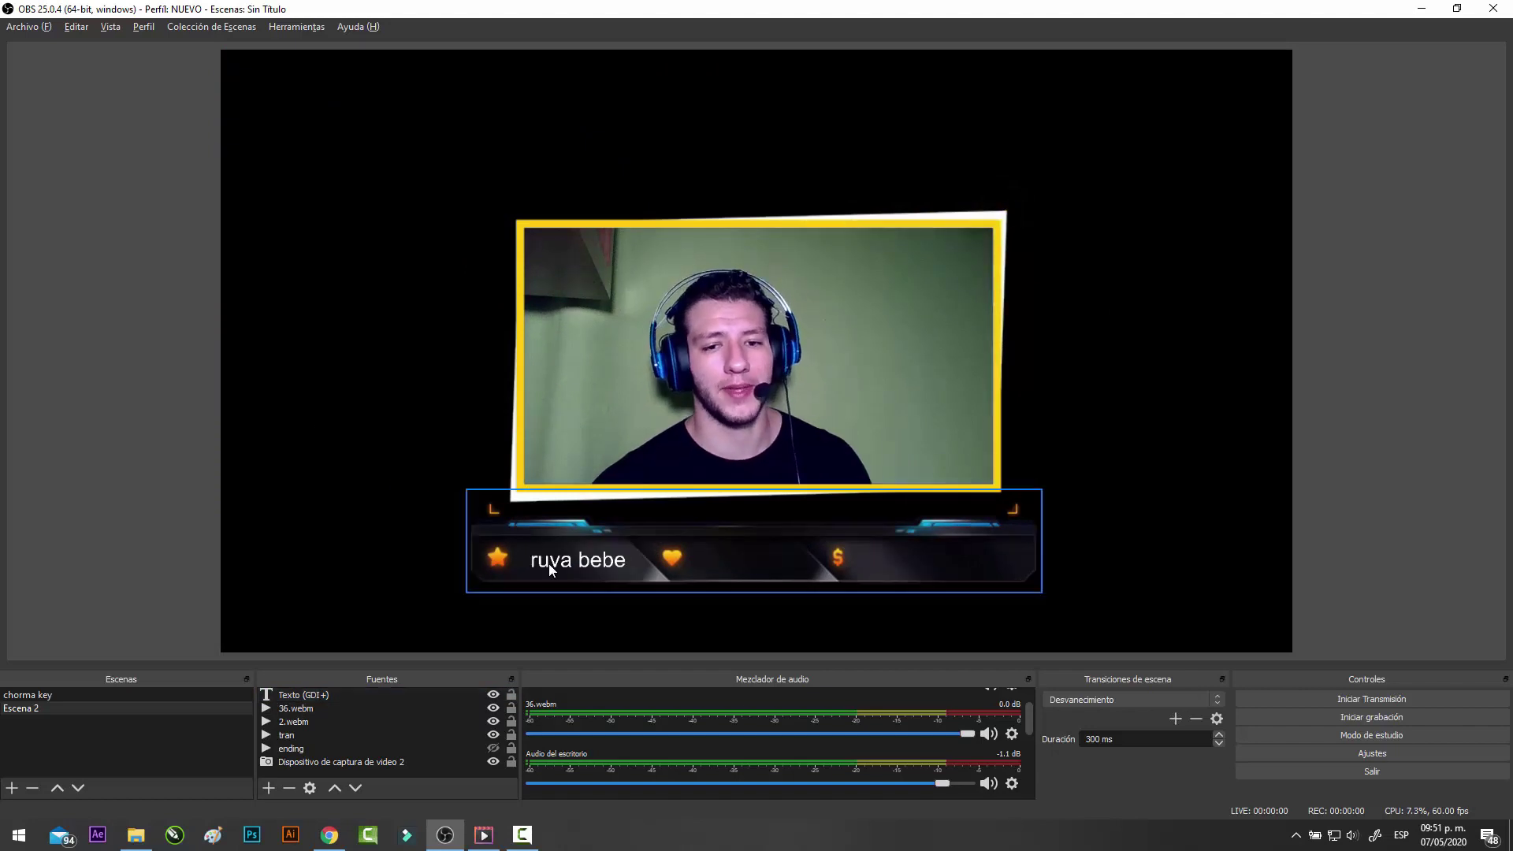